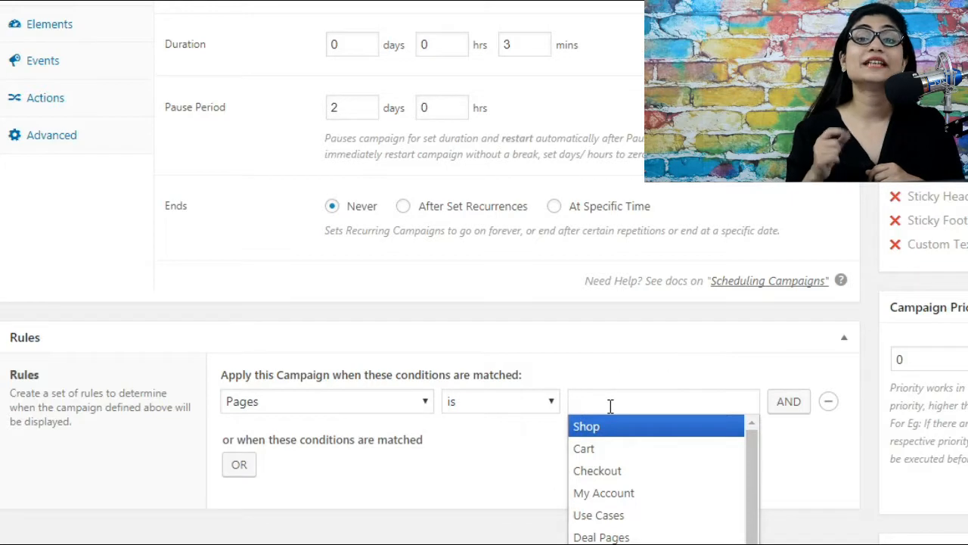
- Set the campaign's Pages rule to "is not" with Cart and Checkout as the pages
{"action": "left_click", "coordinate": [599, 449]}
{"action": "left_click", "coordinate": [630, 428]}
{"action": "type", "text": "chec"}
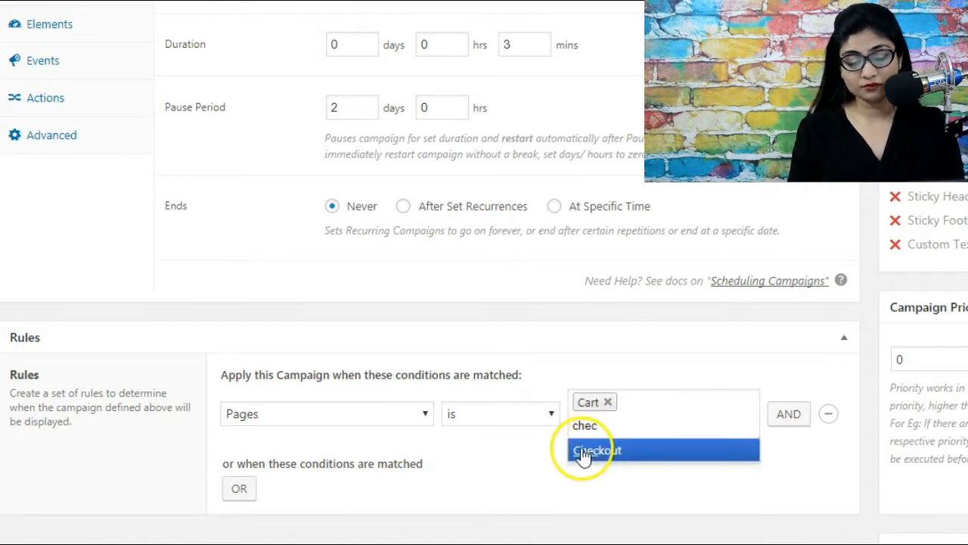
{"action": "left_click", "coordinate": [590, 452]}
{"action": "left_click", "coordinate": [478, 419]}
{"action": "left_click", "coordinate": [464, 453]}
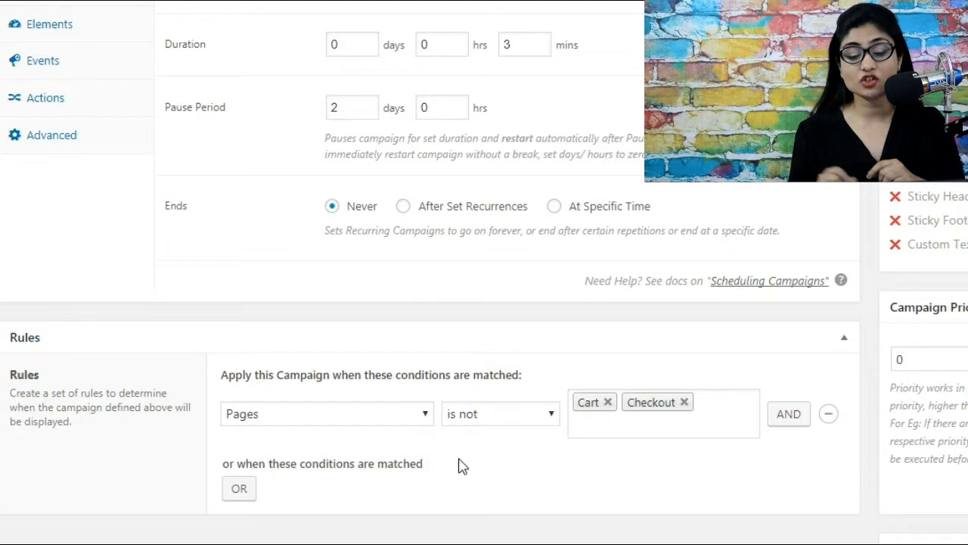
- Change the campaign rule to Product Category Pages "is" Alarm Clocks
{"action": "left_click", "coordinate": [384, 422]}
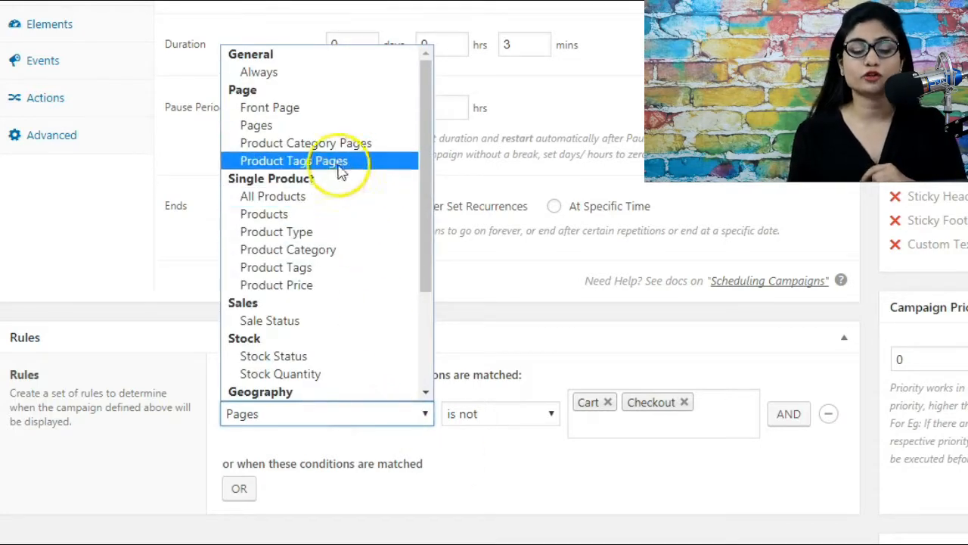
{"action": "left_click", "coordinate": [337, 149]}
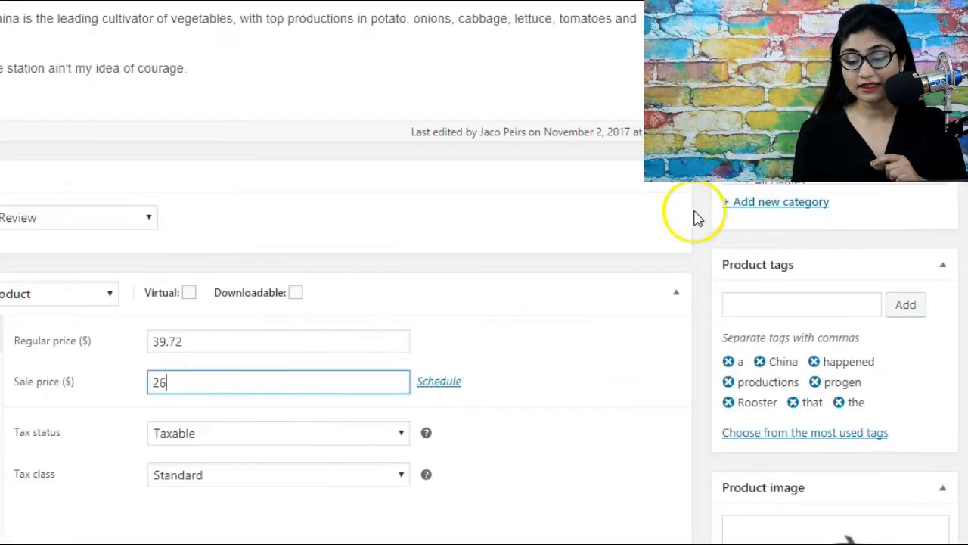
{"action": "scroll", "coordinate": [484, 302], "scroll_direction": "down", "scroll_amount": 1}
{"action": "scroll", "coordinate": [484, 303], "scroll_direction": "up", "scroll_amount": 3}
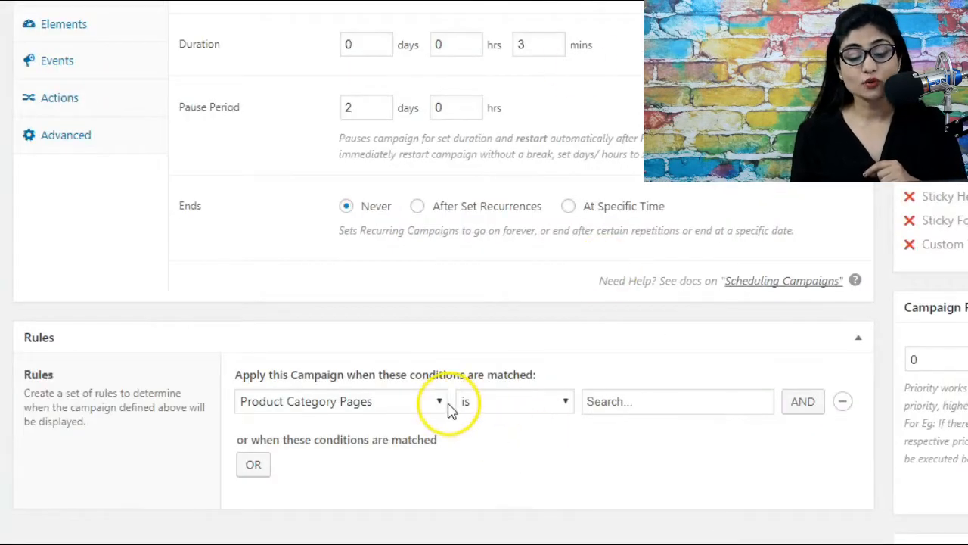
{"action": "left_click", "coordinate": [631, 404]}
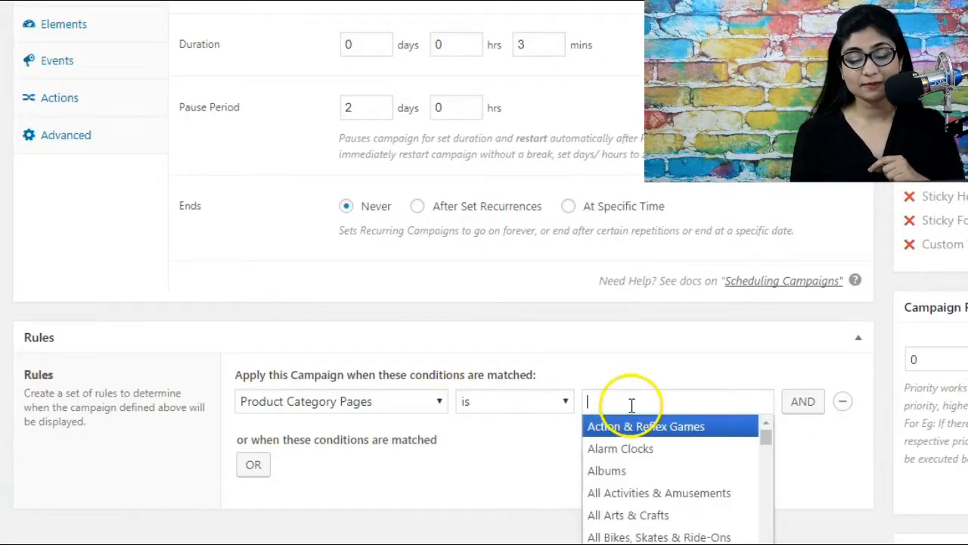
{"action": "left_click", "coordinate": [624, 448]}
- Switch the rule condition to Product Tags Pages, view a product's tags, and change the condition to All Products
{"action": "left_click", "coordinate": [424, 416]}
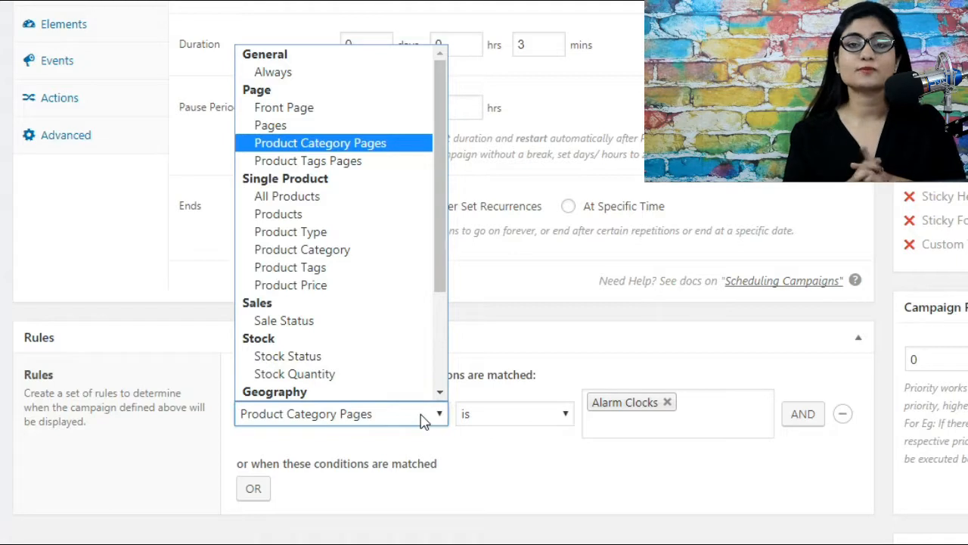
{"action": "left_click", "coordinate": [352, 161]}
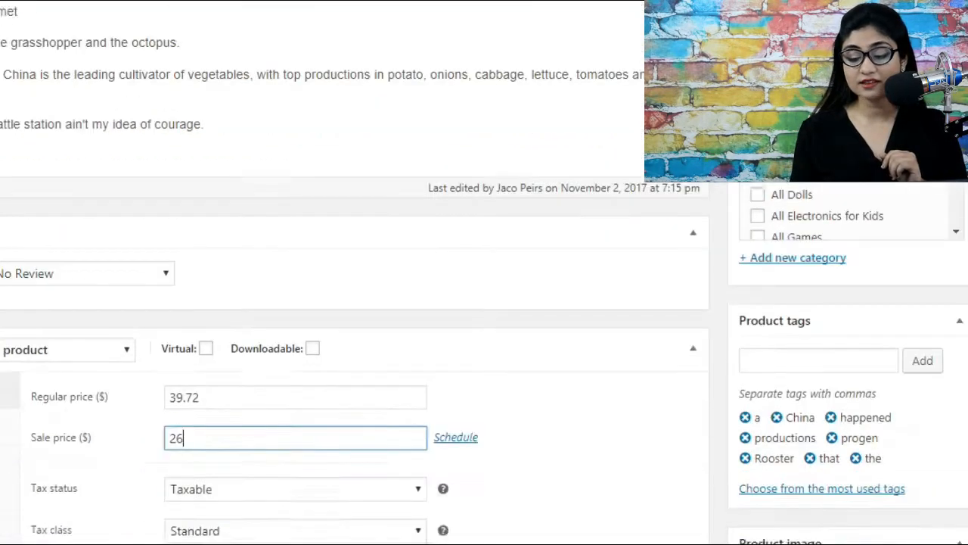
{"action": "scroll", "coordinate": [865, 295], "scroll_direction": "down", "scroll_amount": 3}
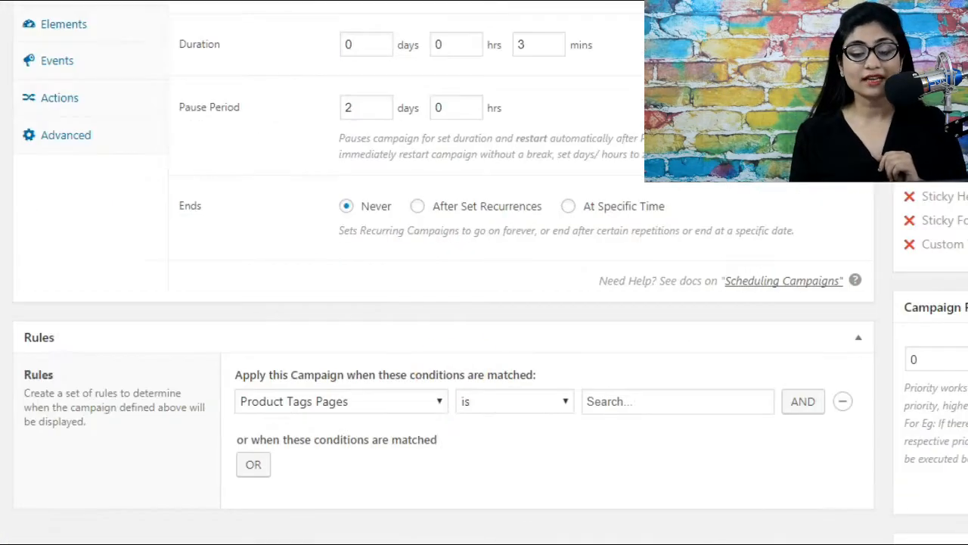
{"action": "left_click", "coordinate": [420, 403]}
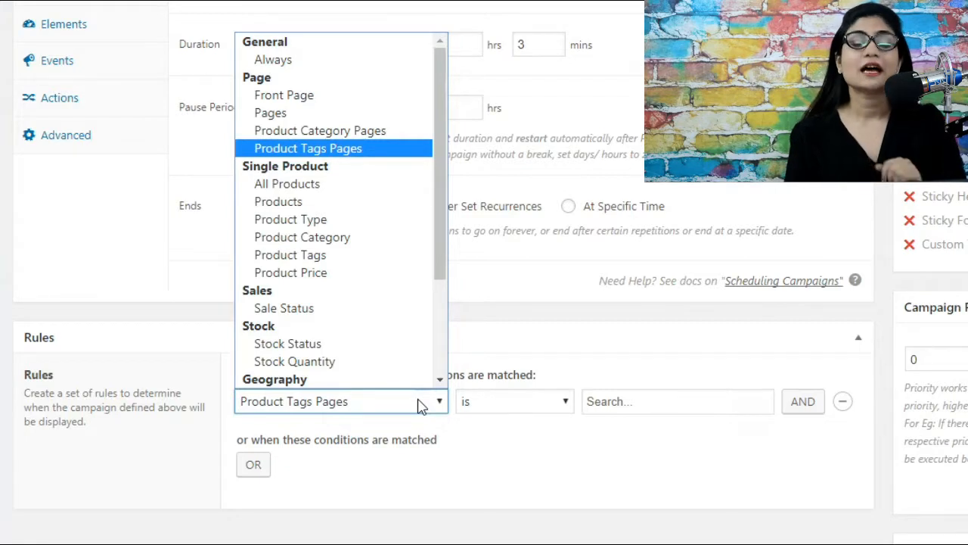
{"action": "left_click", "coordinate": [303, 186]}
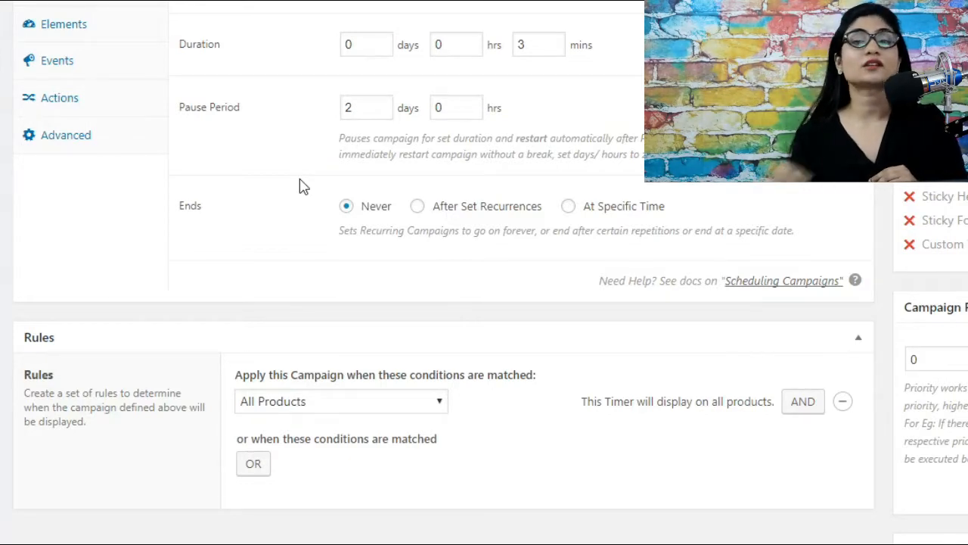
- Change the campaign rule to Products "is" Rooster (#482) and Tomato Chicken (#620)
{"action": "left_click", "coordinate": [346, 400]}
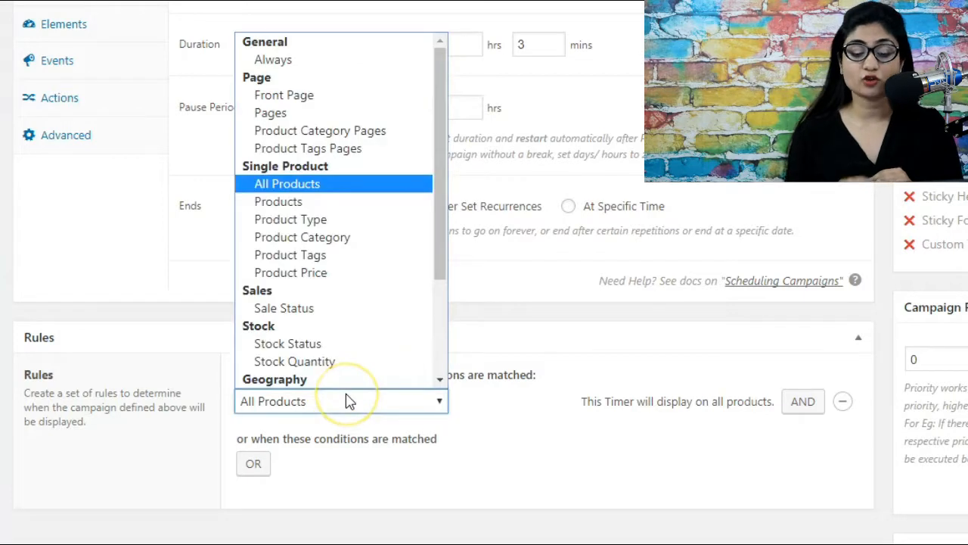
{"action": "left_click", "coordinate": [302, 201]}
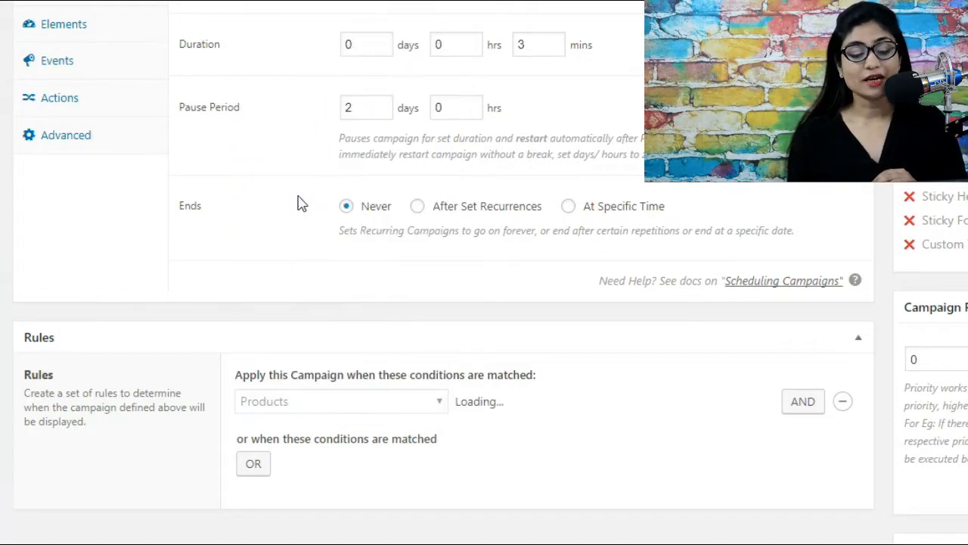
{"action": "left_click", "coordinate": [634, 398]}
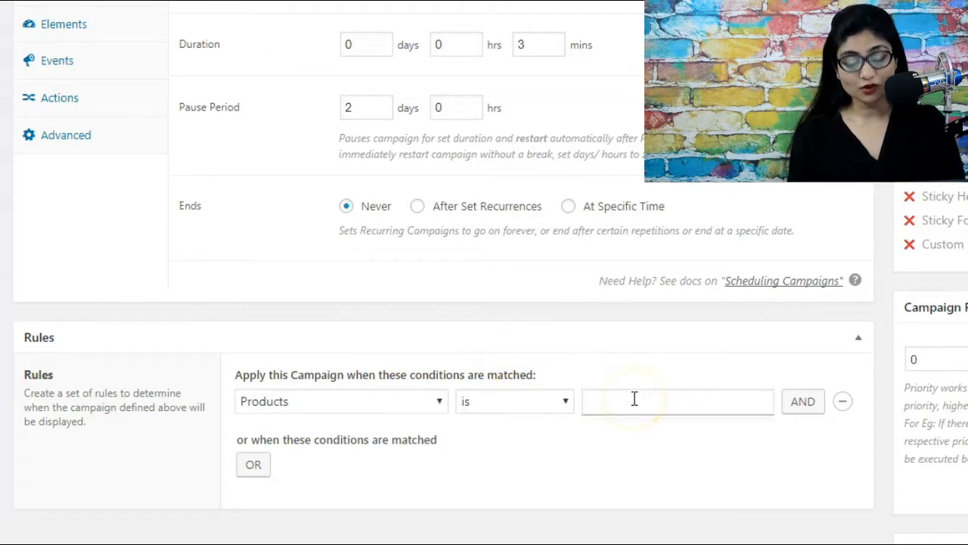
{"action": "type", "text": "roost"}
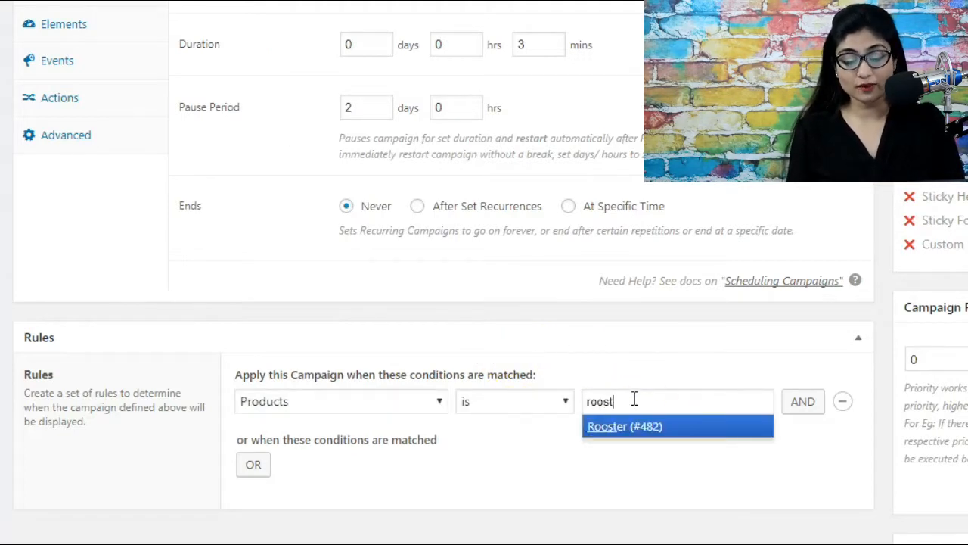
{"action": "left_click", "coordinate": [648, 426]}
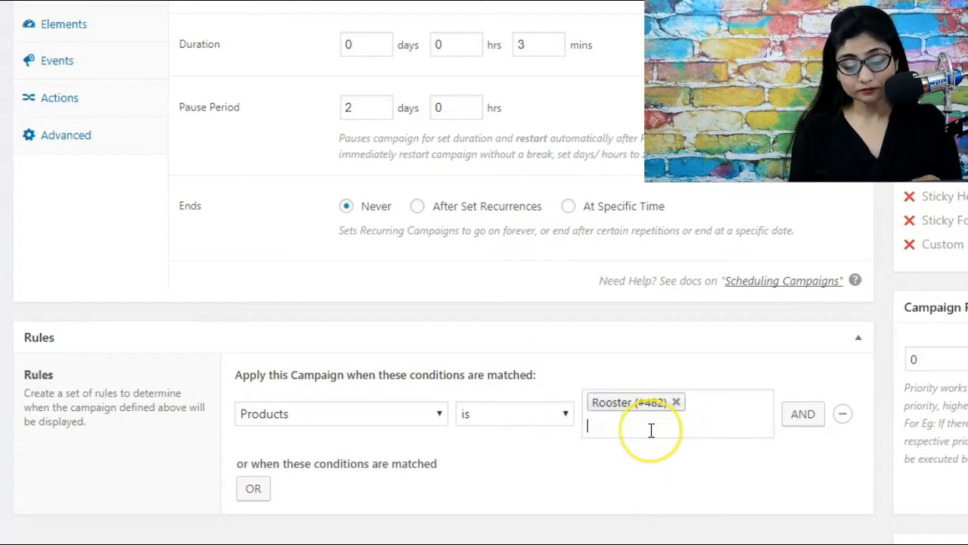
{"action": "type", "text": "tom"}
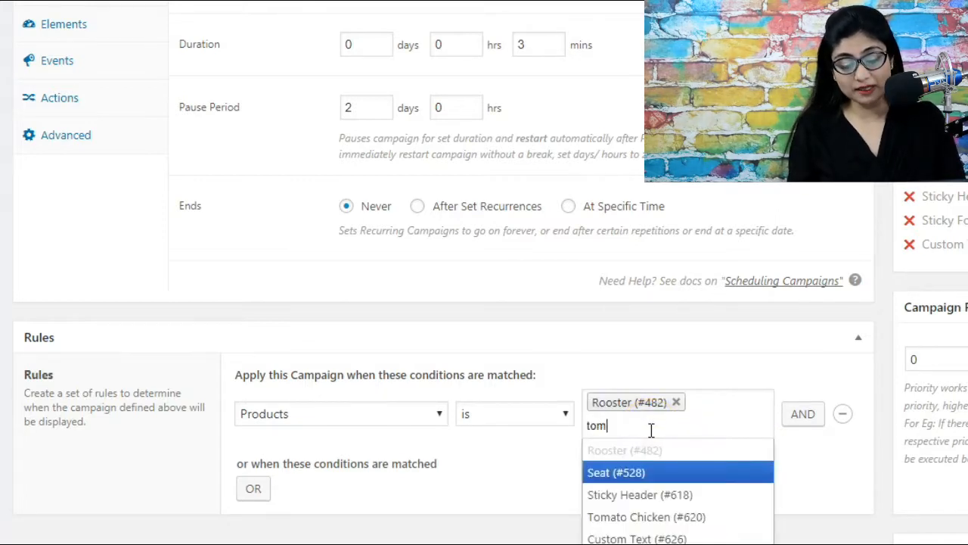
{"action": "left_click", "coordinate": [637, 516]}
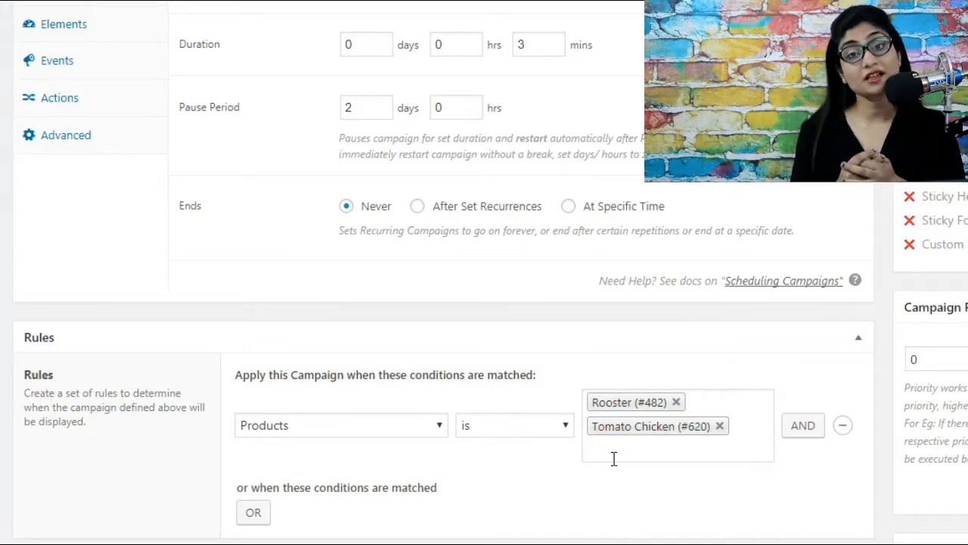
- Examine the campaign's Elements settings, from the countdown timer to the Counter Bar, Sticky Header, Sticky Footer and Custom Text visibility options
{"action": "left_click", "coordinate": [72, 25]}
{"action": "scroll", "coordinate": [620, 353], "scroll_direction": "down", "scroll_amount": 15}
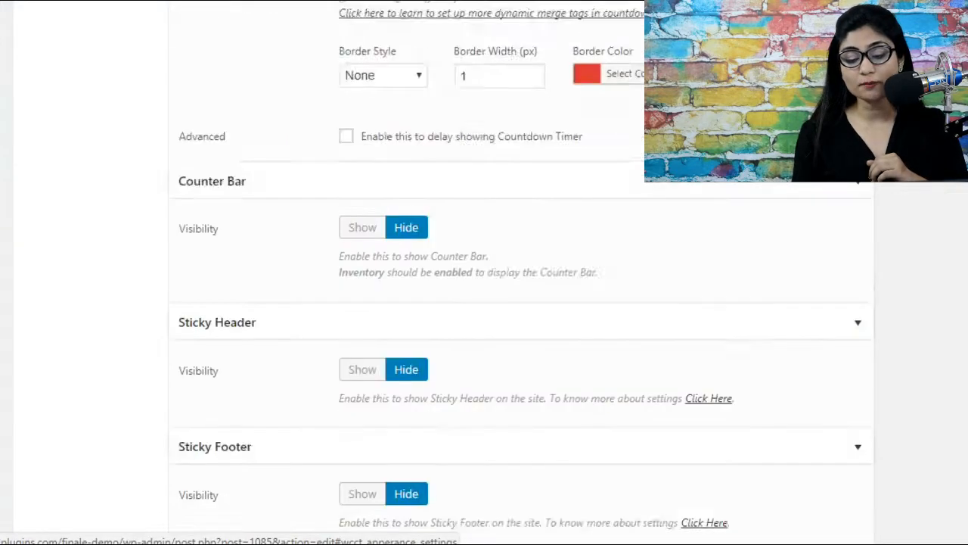
{"action": "scroll", "coordinate": [530, 184], "scroll_direction": "down", "scroll_amount": 2}
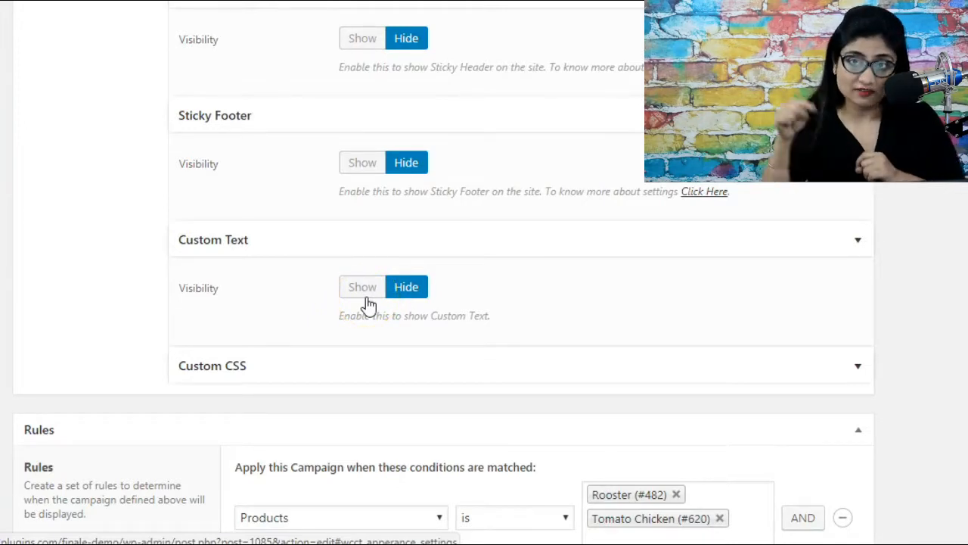
{"action": "left_click", "coordinate": [718, 335]}
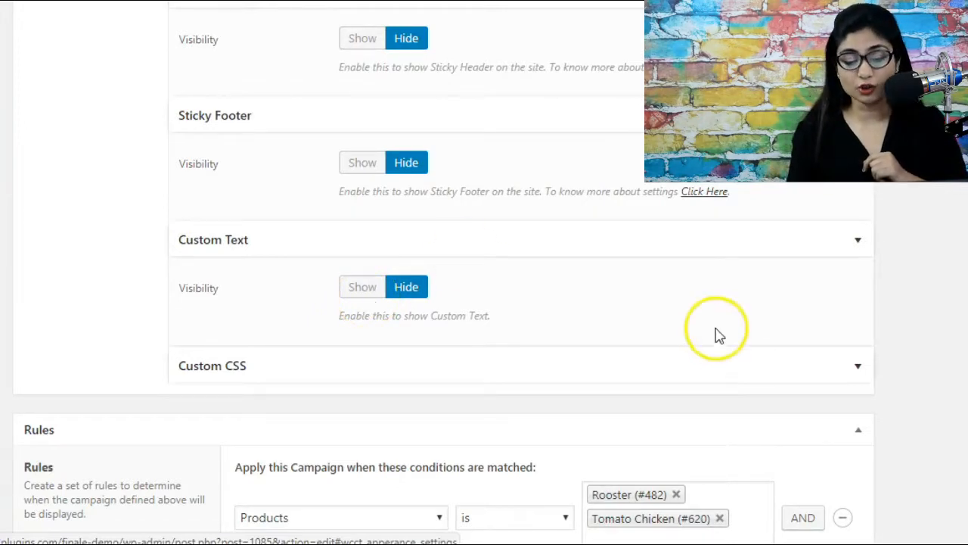
{"action": "scroll", "coordinate": [718, 335], "scroll_direction": "down", "scroll_amount": 3}
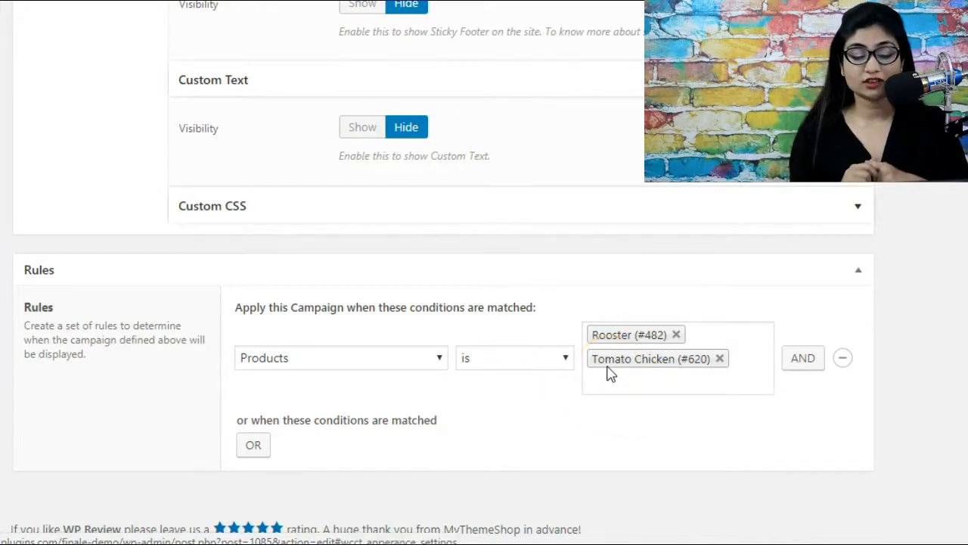
- Change the campaign rule condition to Product Type and list the product types available for it
{"action": "left_click", "coordinate": [310, 360]}
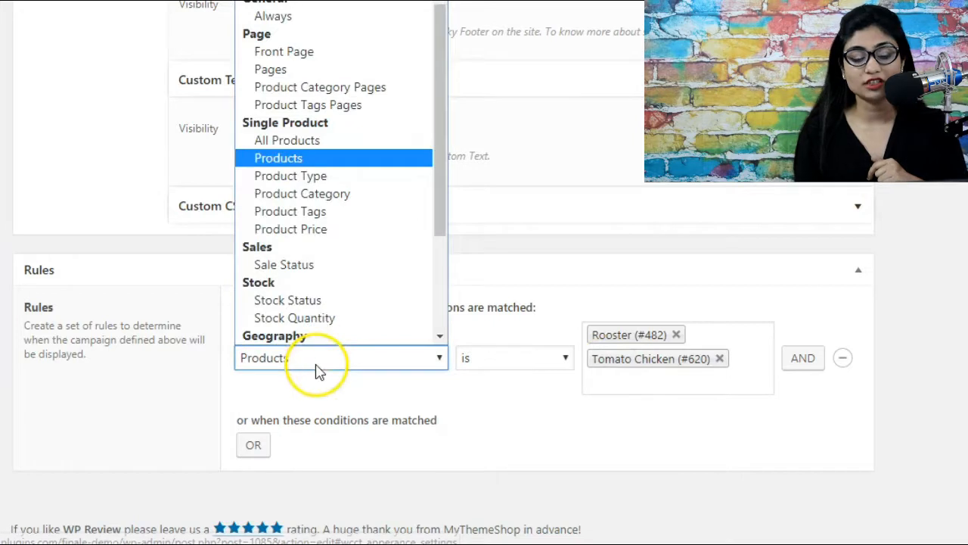
{"action": "left_click", "coordinate": [332, 177]}
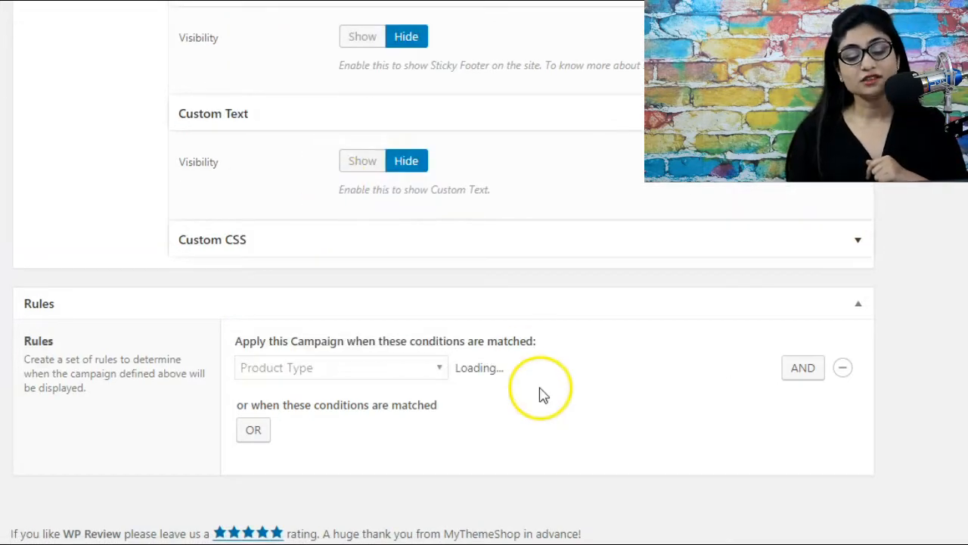
{"action": "left_click", "coordinate": [659, 372]}
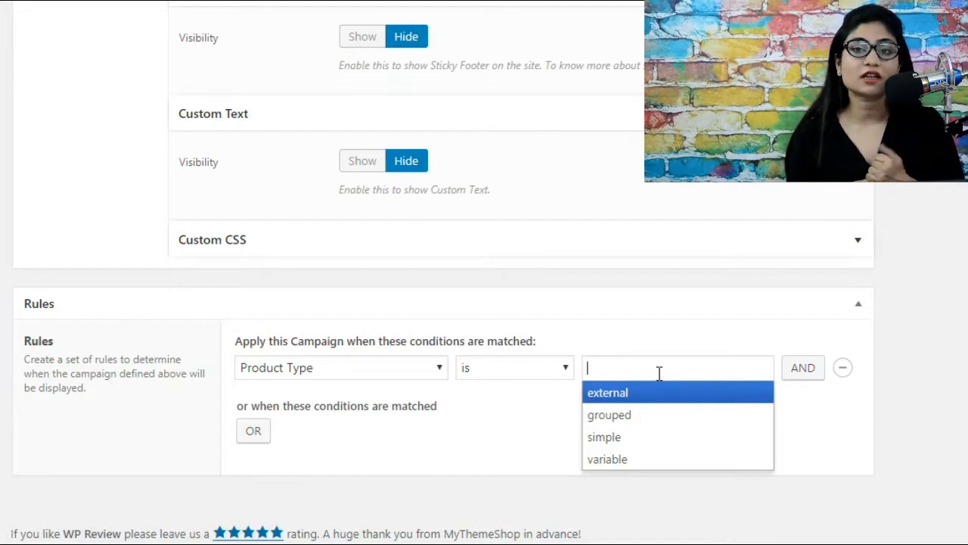
- Change the rule to Product Category "is not" with Action & Reflex Games, Albums and All Arts & Crafts
{"action": "left_click", "coordinate": [340, 368]}
{"action": "left_click", "coordinate": [331, 201]}
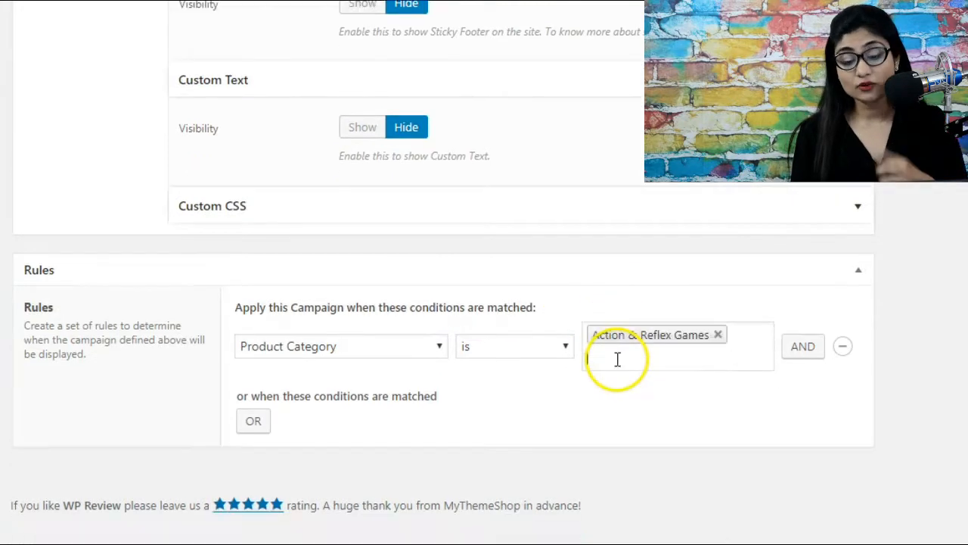
{"action": "left_click", "coordinate": [639, 361]}
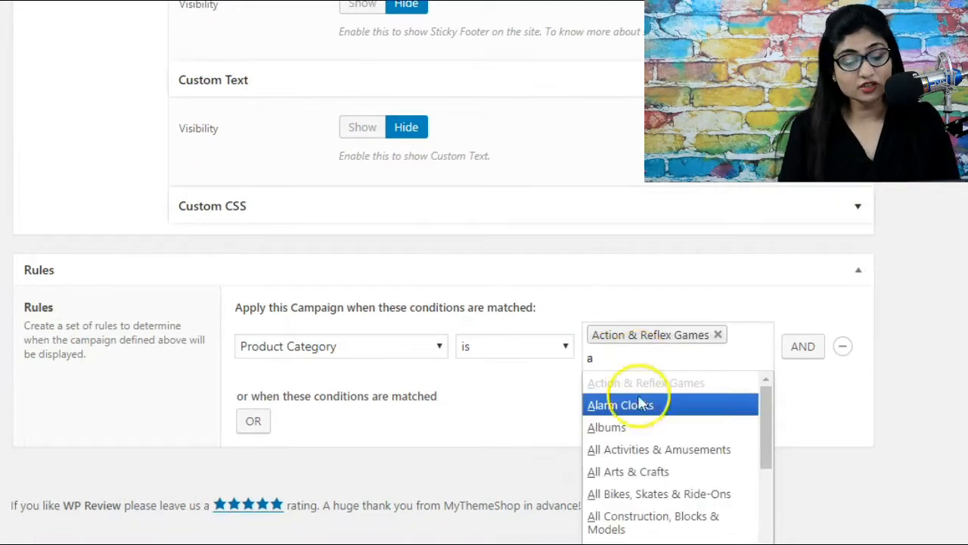
{"action": "left_click", "coordinate": [618, 428]}
{"action": "type", "text": "a"}
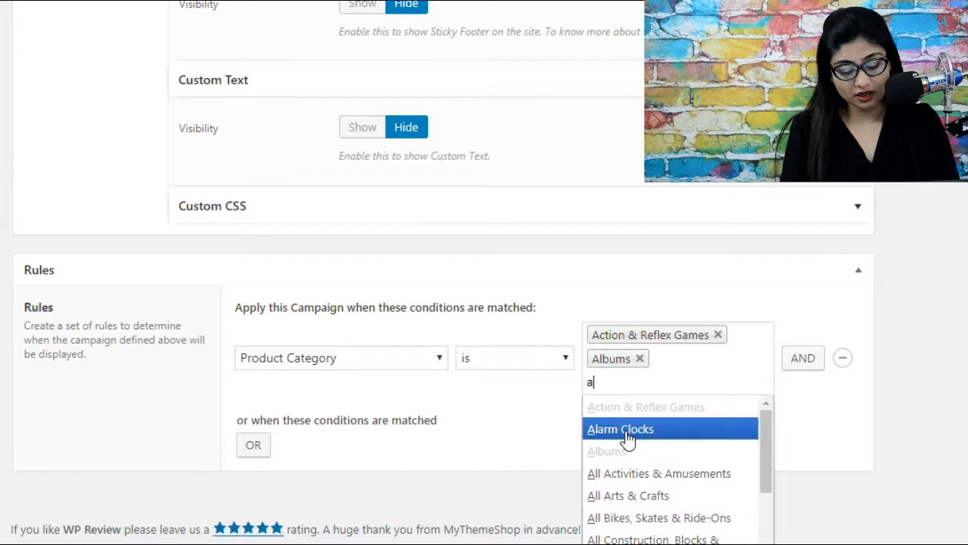
{"action": "left_click", "coordinate": [655, 496]}
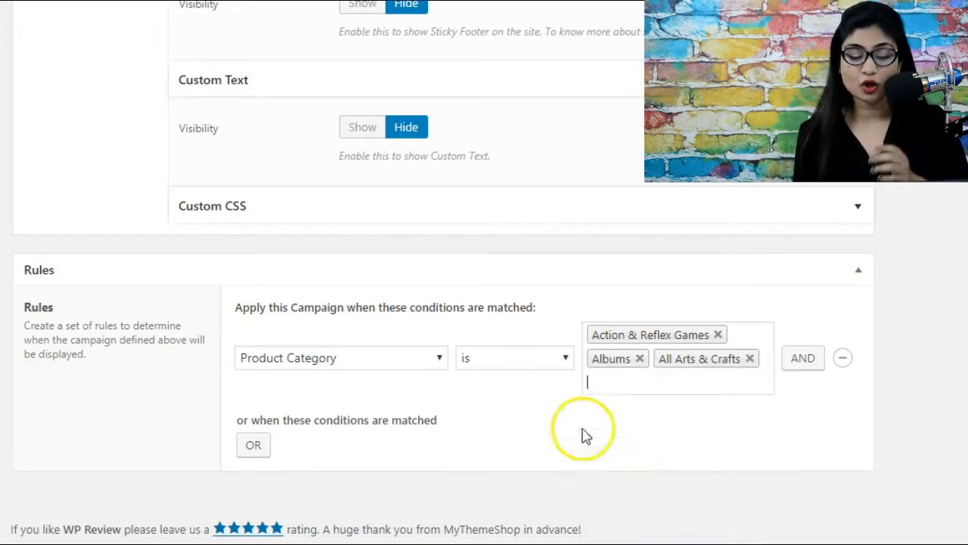
{"action": "left_click", "coordinate": [530, 366]}
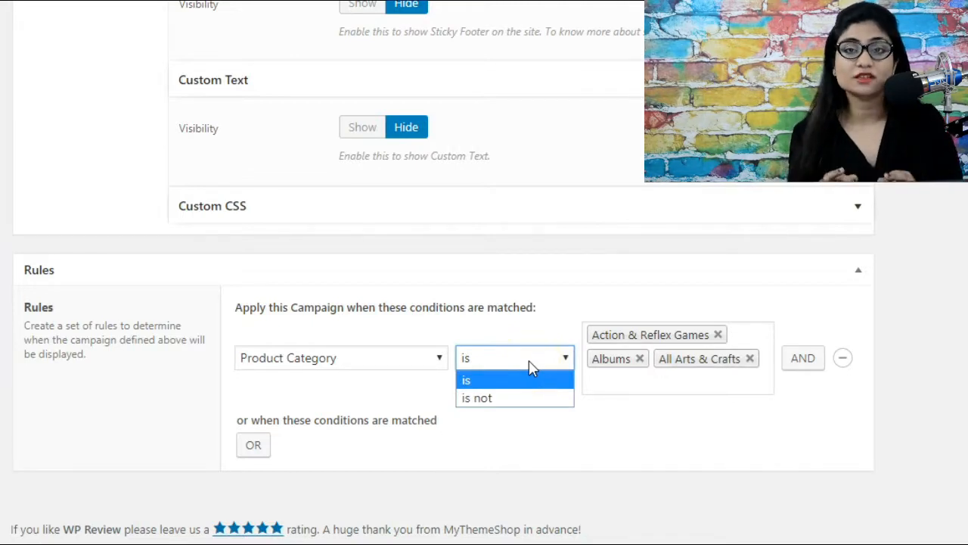
{"action": "left_click", "coordinate": [492, 400]}
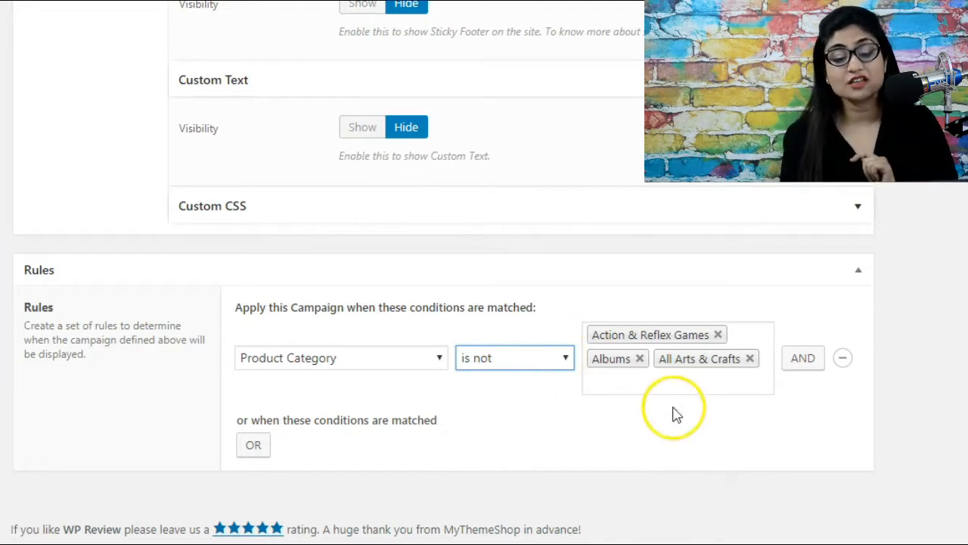
- Change the campaign rule to Product Tags "is" 17inch
{"action": "left_click", "coordinate": [341, 360]}
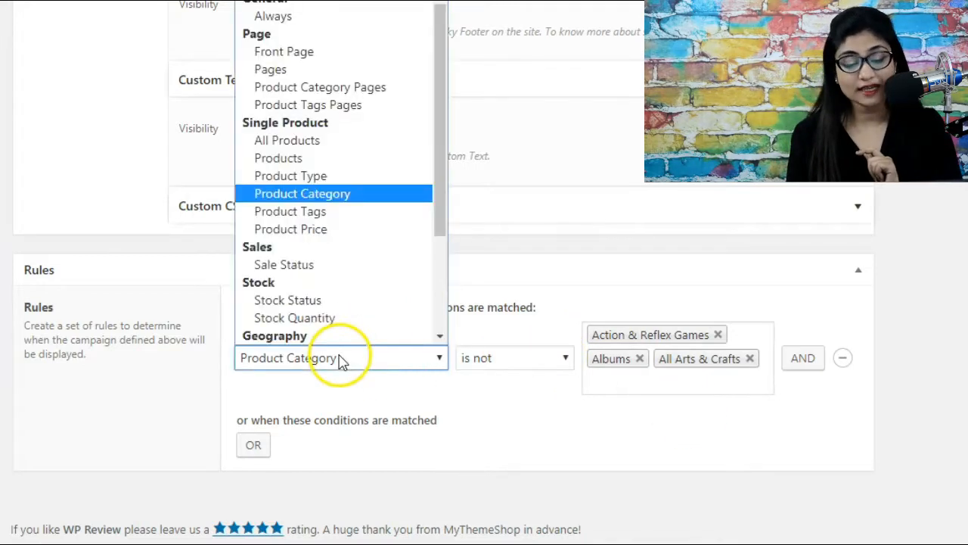
{"action": "left_click", "coordinate": [329, 212]}
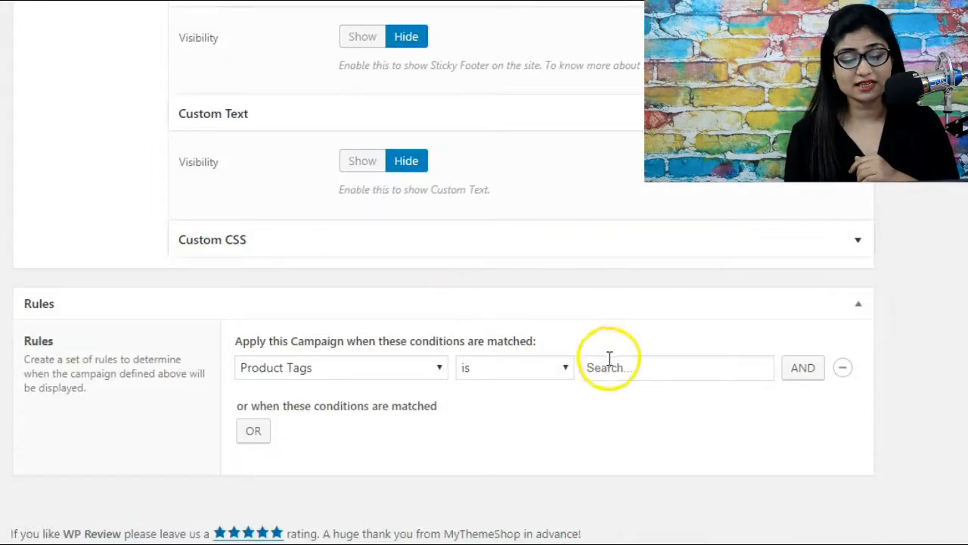
{"action": "left_click", "coordinate": [609, 359]}
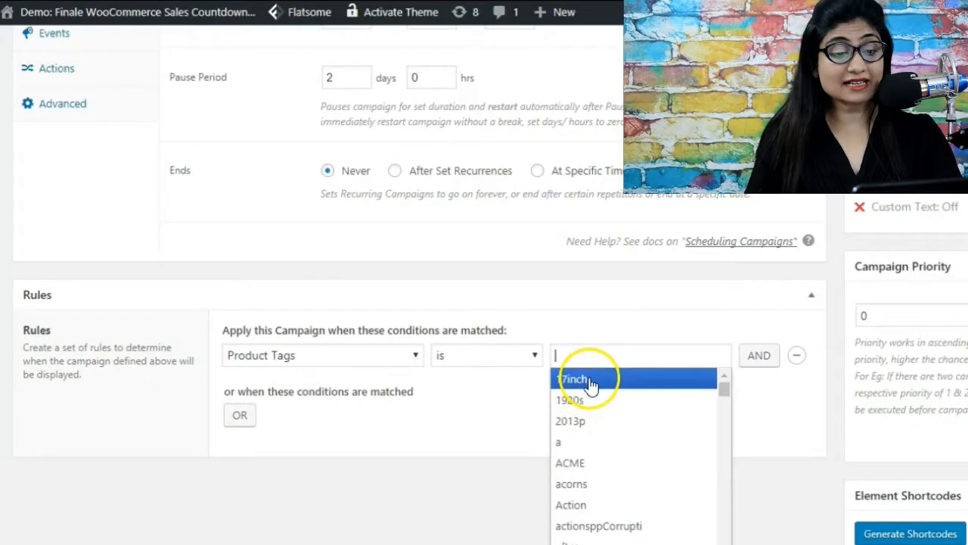
{"action": "left_click", "coordinate": [591, 380]}
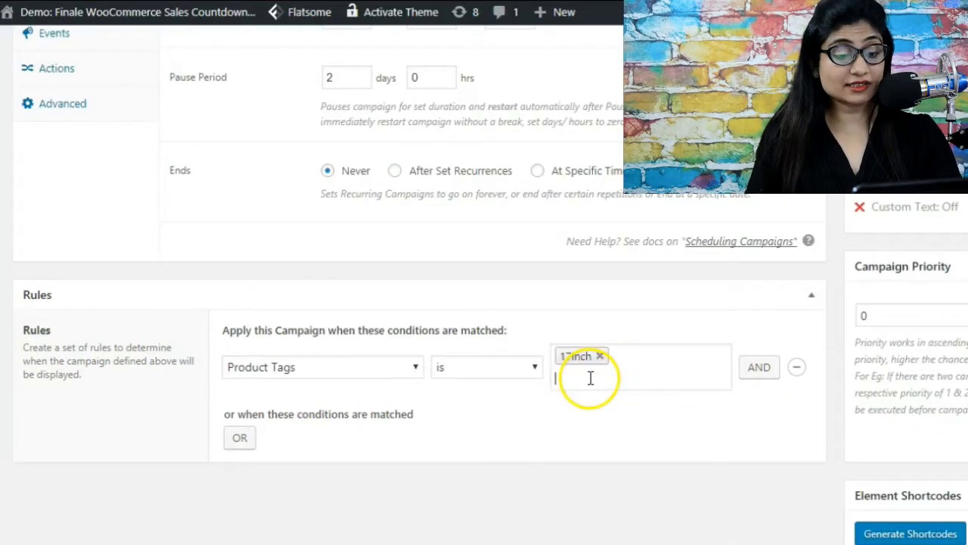
- Add the Rooster tag alongside 17inch in the campaign's Product Tags condition
{"action": "left_click", "coordinate": [584, 380]}
{"action": "type", "text": "roo"}
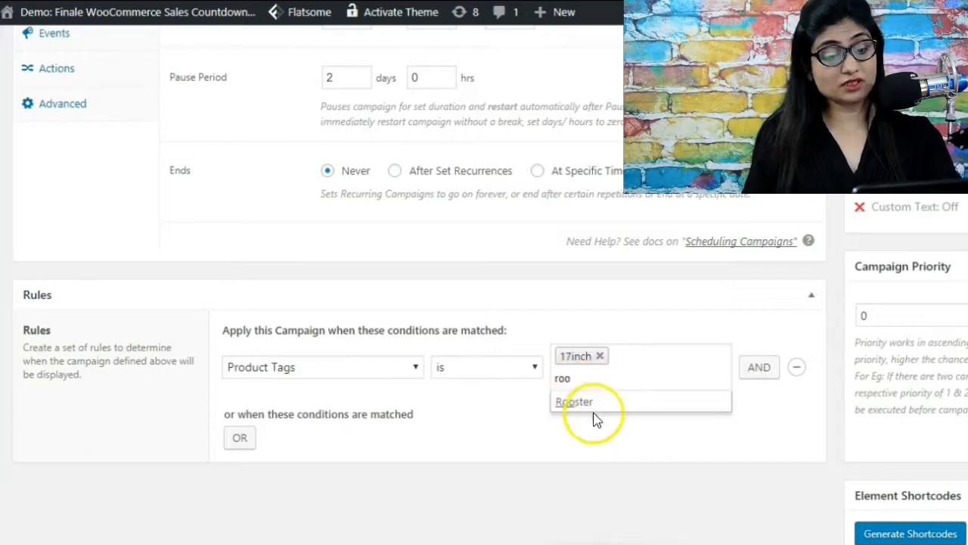
{"action": "left_click", "coordinate": [590, 401]}
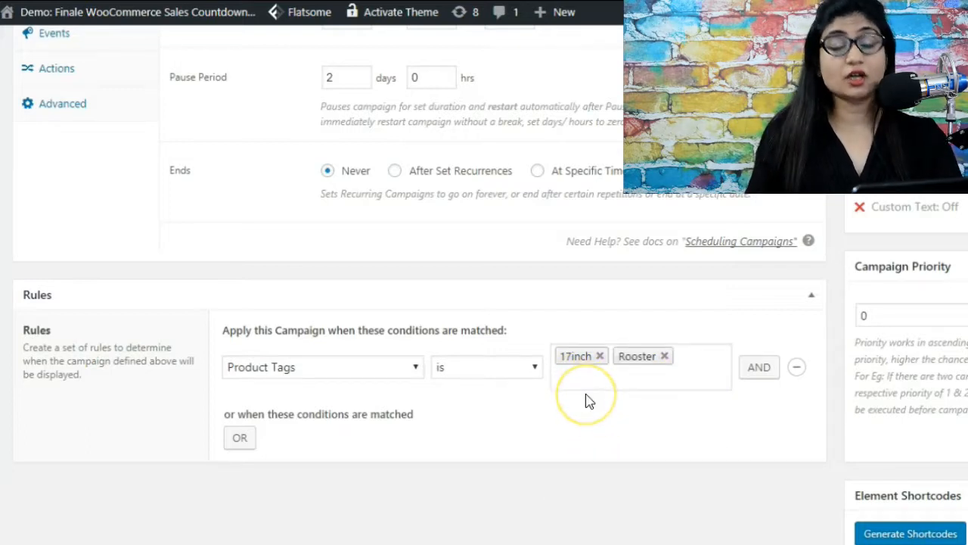
- Change the campaign rule to Product Price "is greater than" 50
{"action": "left_click", "coordinate": [378, 369]}
{"action": "left_click", "coordinate": [320, 251]}
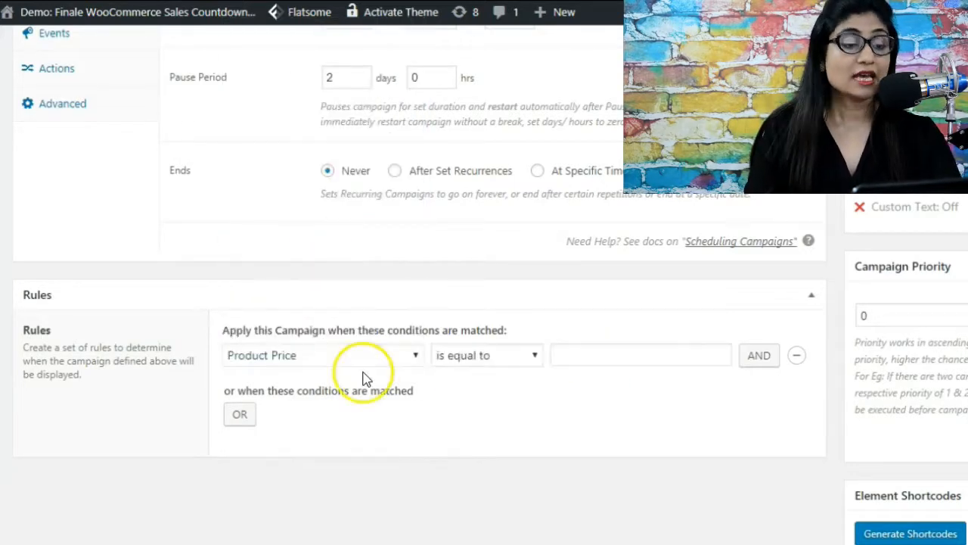
{"action": "left_click", "coordinate": [466, 362]}
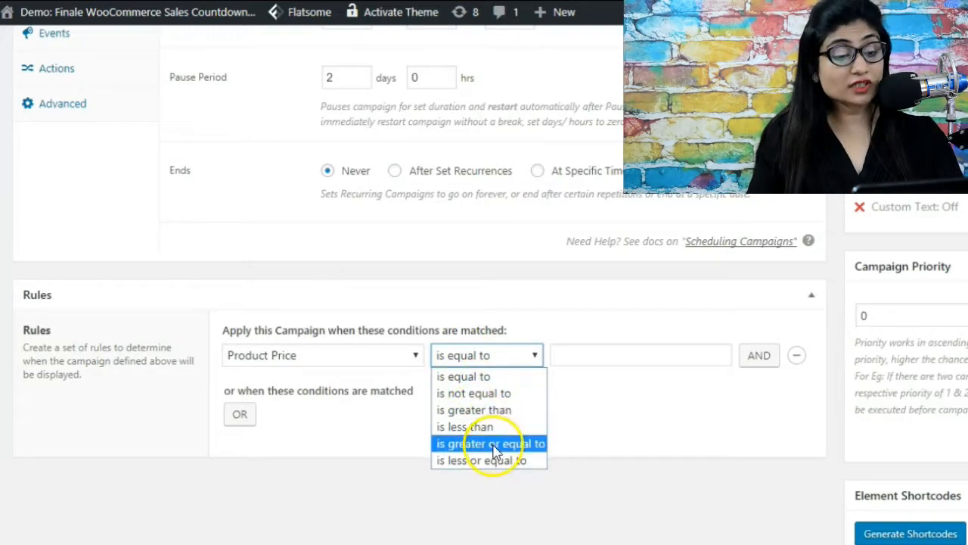
{"action": "left_click", "coordinate": [488, 412]}
{"action": "left_click", "coordinate": [606, 359]}
{"action": "type", "text": "50"}
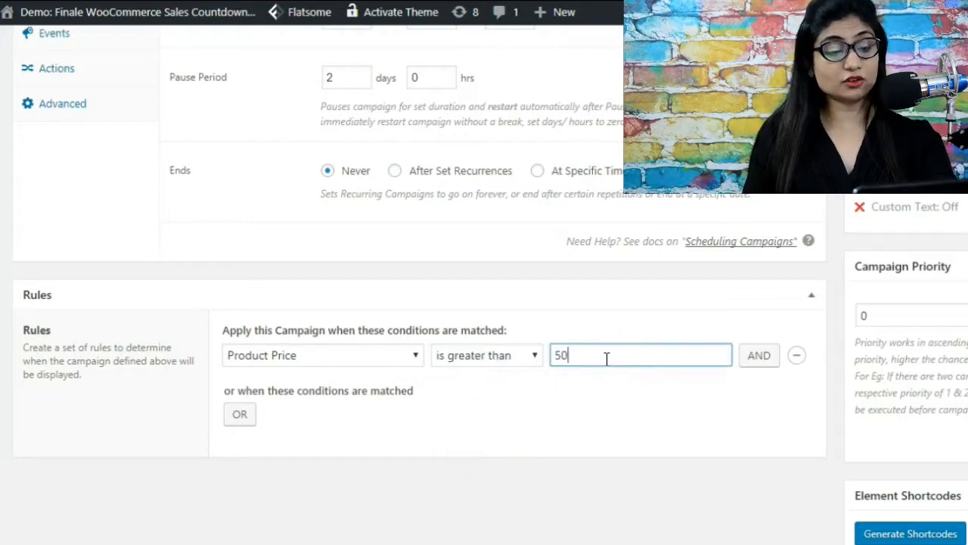
- Add a second AND condition requiring Product Price "is less than" 100
{"action": "left_click", "coordinate": [741, 357]}
{"action": "left_click", "coordinate": [384, 388]}
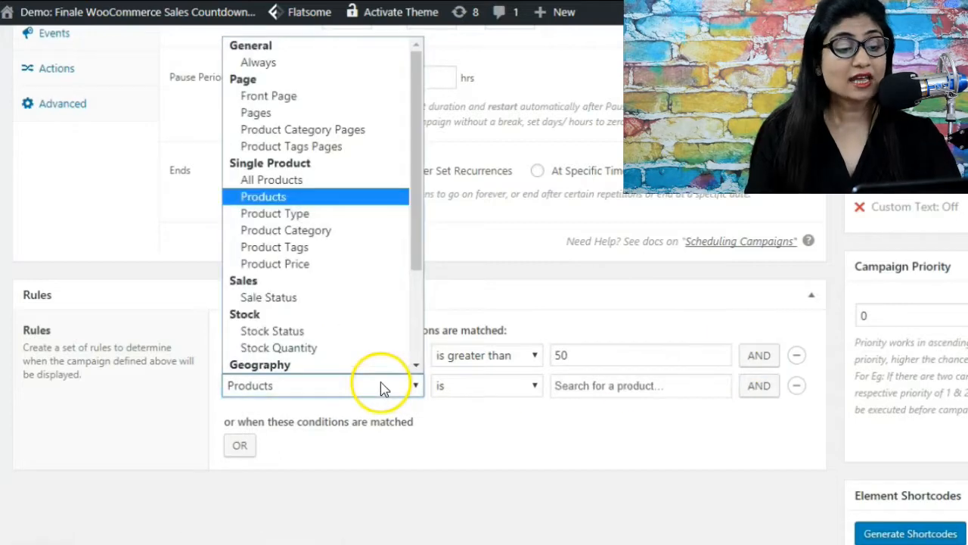
{"action": "left_click", "coordinate": [324, 264]}
{"action": "left_click", "coordinate": [492, 387]}
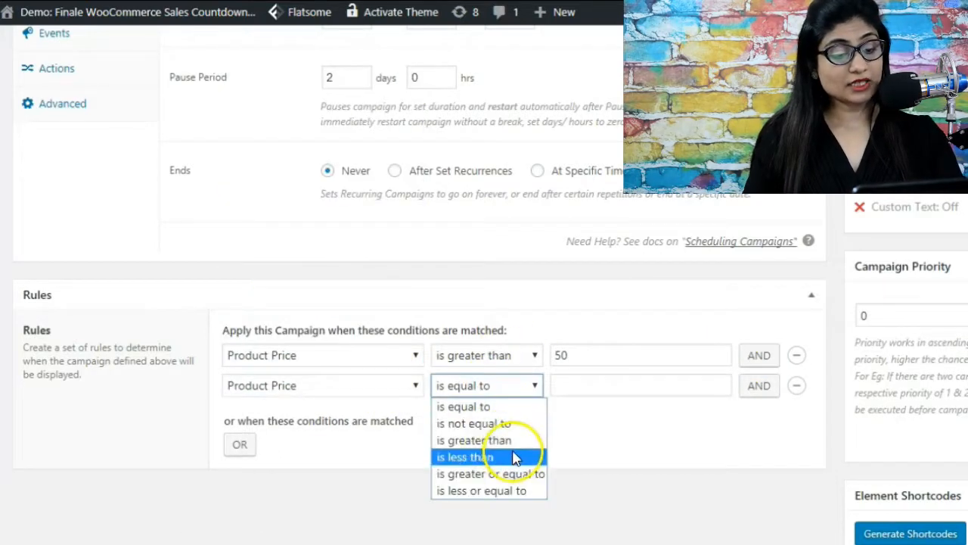
{"action": "left_click", "coordinate": [492, 456]}
{"action": "left_click", "coordinate": [575, 382]}
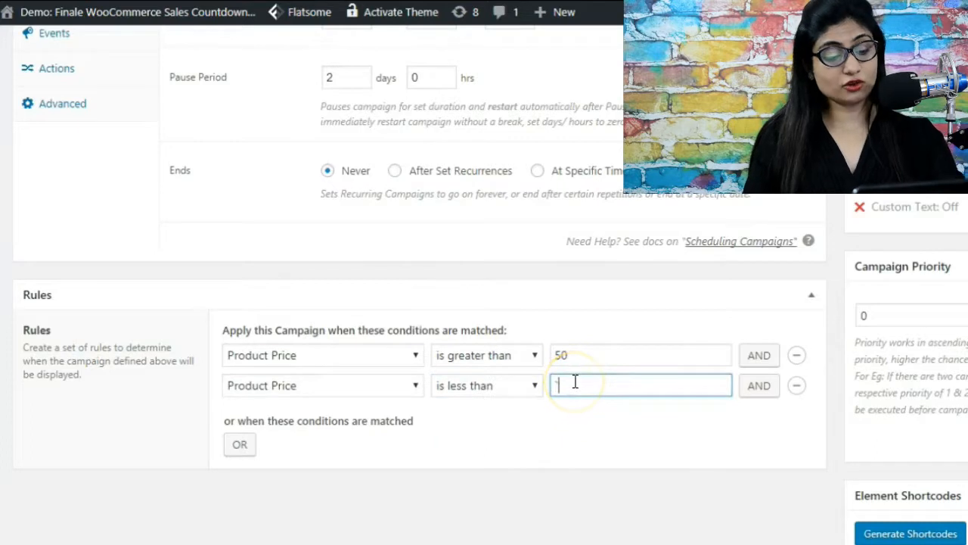
{"action": "type", "text": "100"}
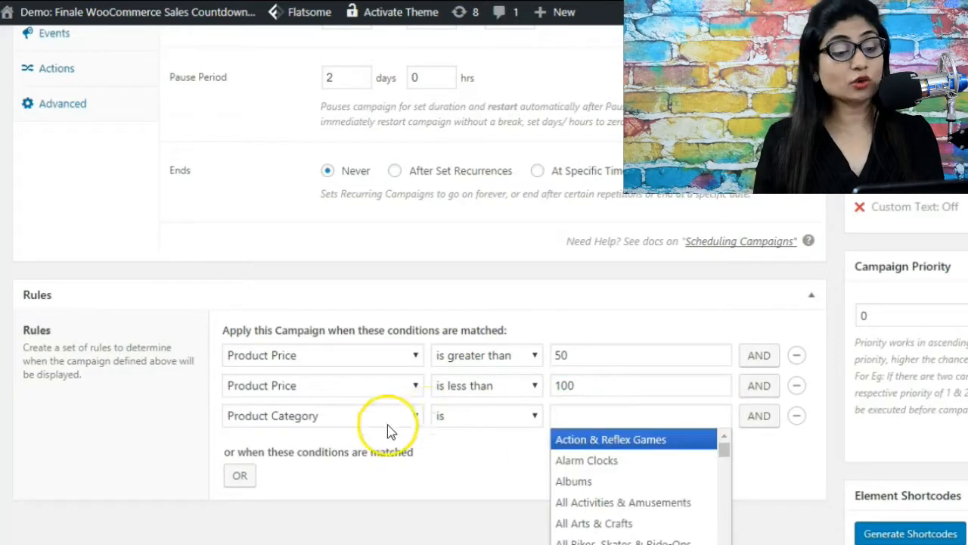
- Set the third rule condition to Product Category "is" Albums
{"action": "left_click", "coordinate": [388, 422]}
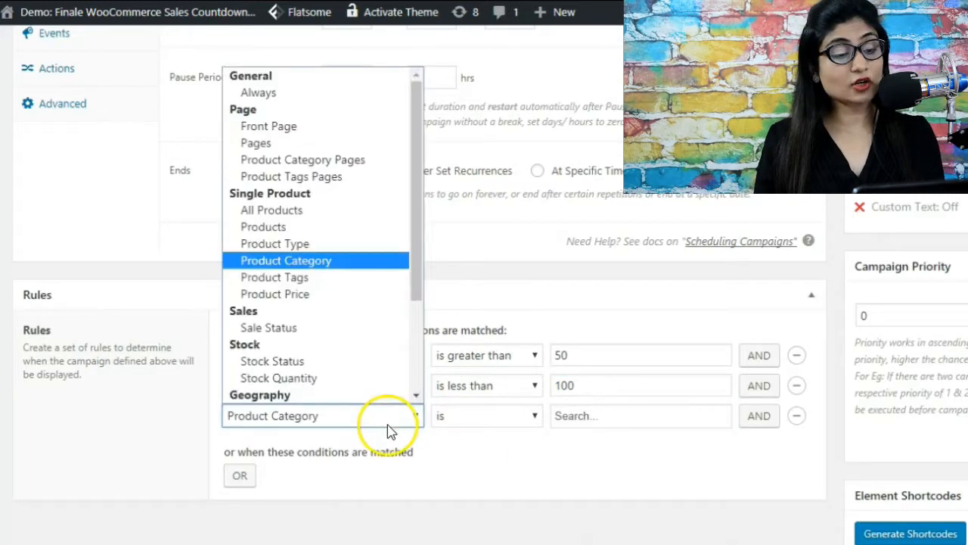
{"action": "left_click", "coordinate": [366, 261]}
{"action": "left_click", "coordinate": [606, 418]}
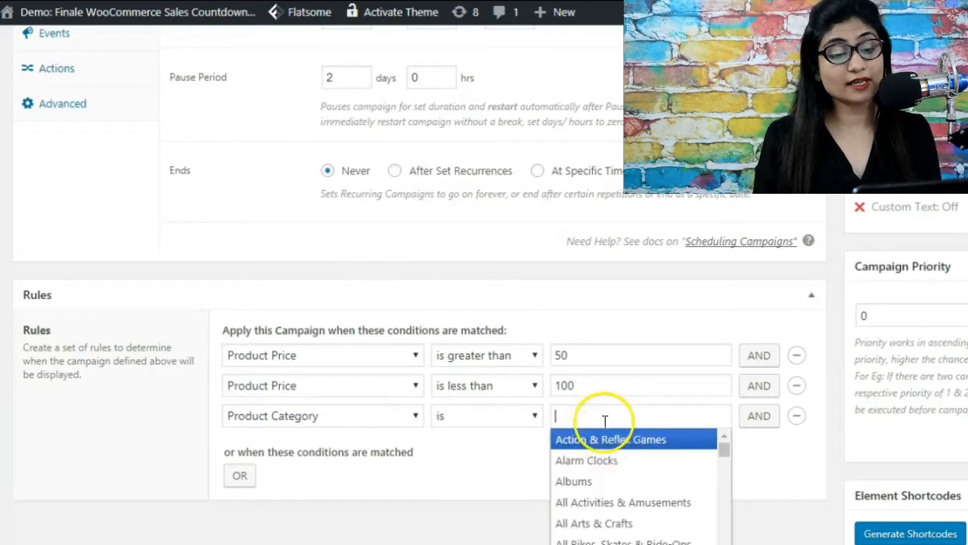
{"action": "left_click", "coordinate": [612, 481]}
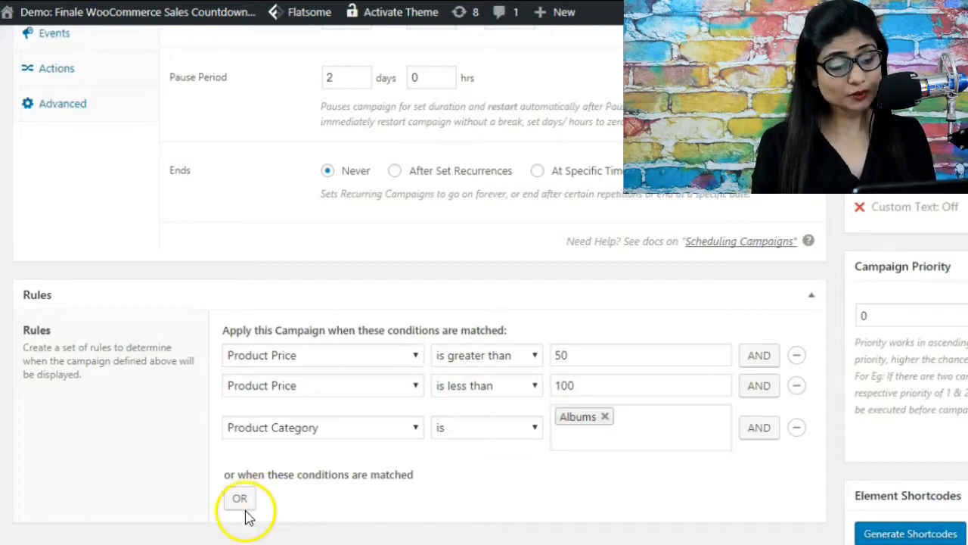
- Remove the Product Category and second Product Price conditions, and change the remaining rule to Sale Status "is" On Sale
{"action": "left_click", "coordinate": [797, 428]}
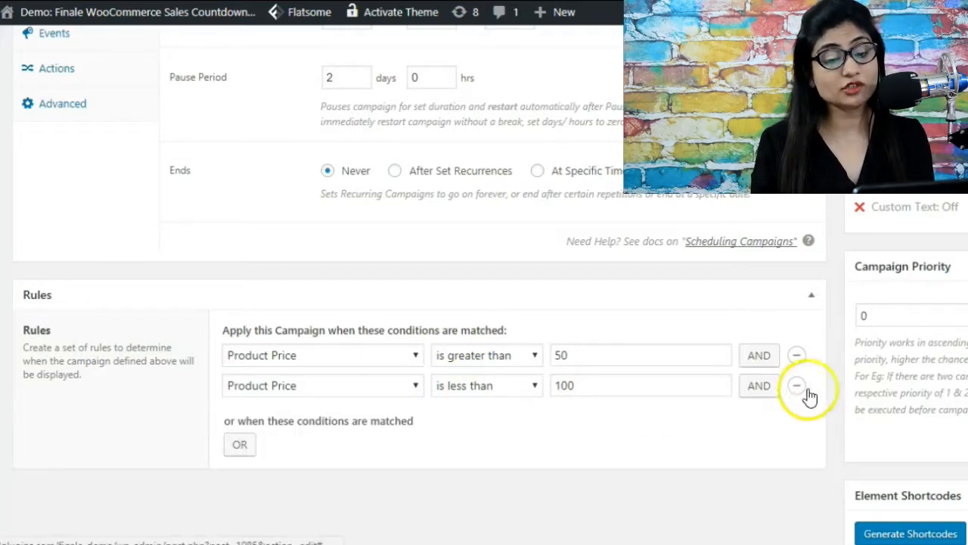
{"action": "left_click", "coordinate": [797, 386]}
{"action": "left_click", "coordinate": [384, 354]}
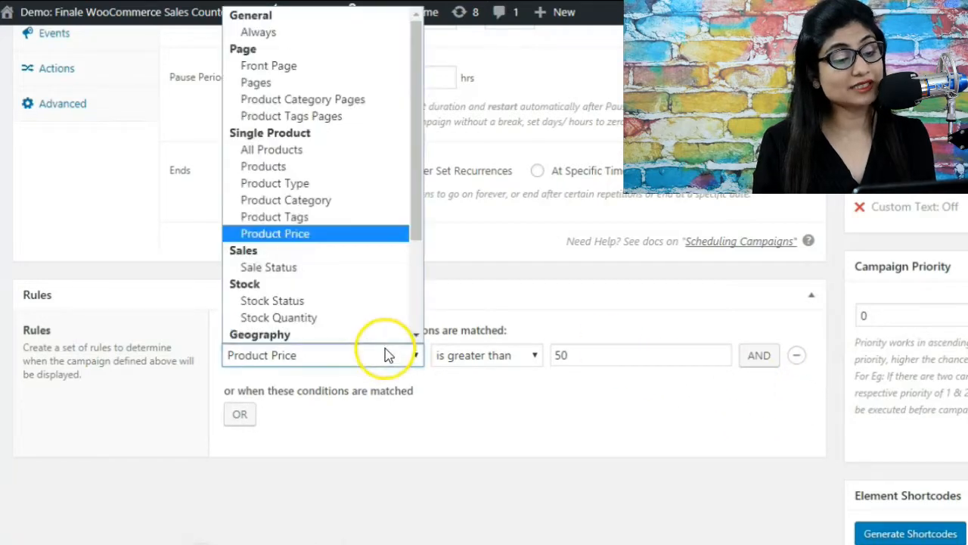
{"action": "left_click", "coordinate": [326, 267]}
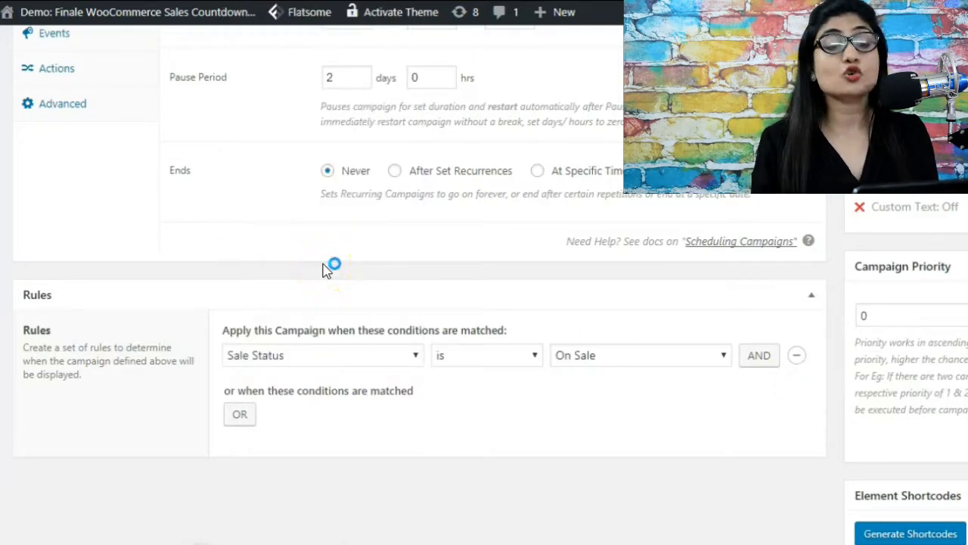
{"action": "left_click", "coordinate": [642, 358]}
{"action": "left_click", "coordinate": [637, 361]}
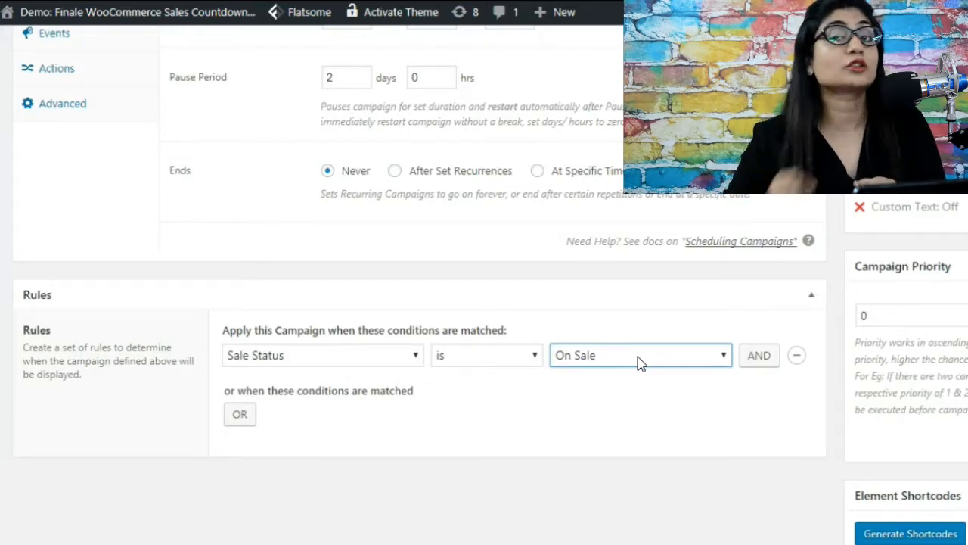
{"action": "left_click_drag", "start_coordinate": [359, 330], "coordinate": [357, 360]}
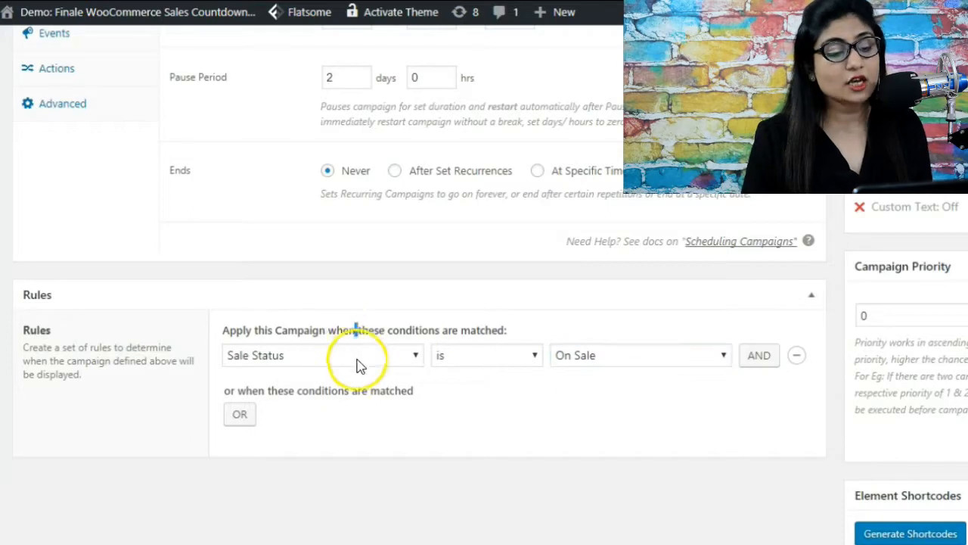
- Change the campaign rule to Stock Status "is" In Stock
{"action": "left_click", "coordinate": [359, 365]}
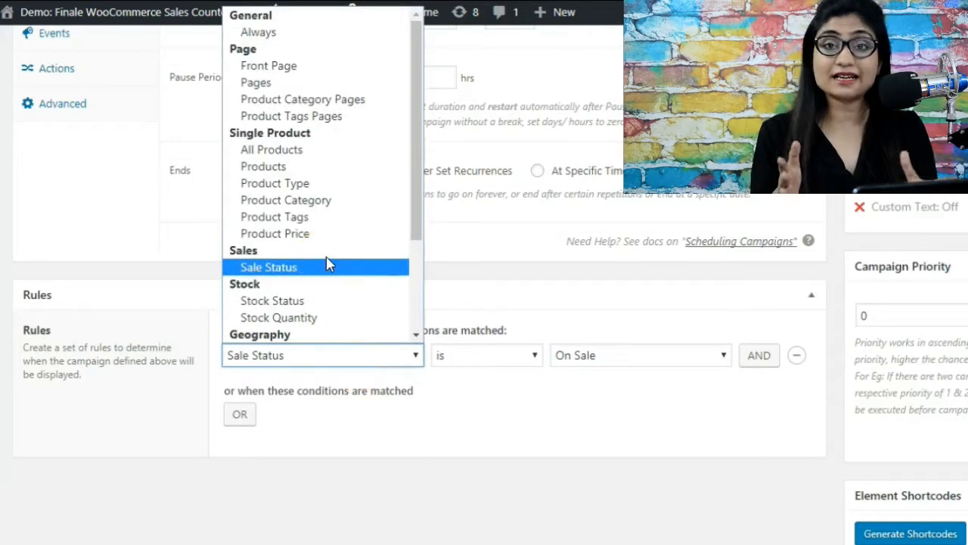
{"action": "scroll", "coordinate": [329, 264], "scroll_direction": "down", "scroll_amount": 3}
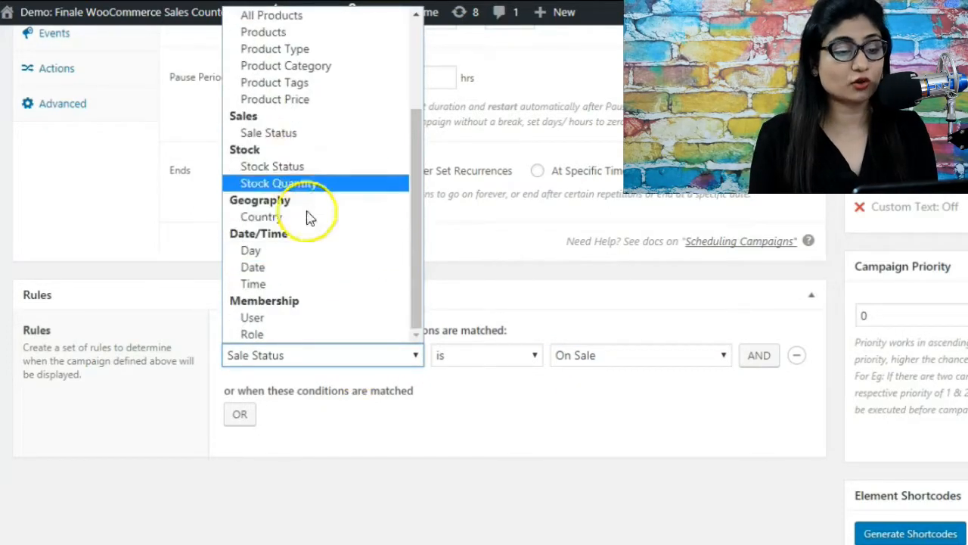
{"action": "left_click", "coordinate": [297, 167]}
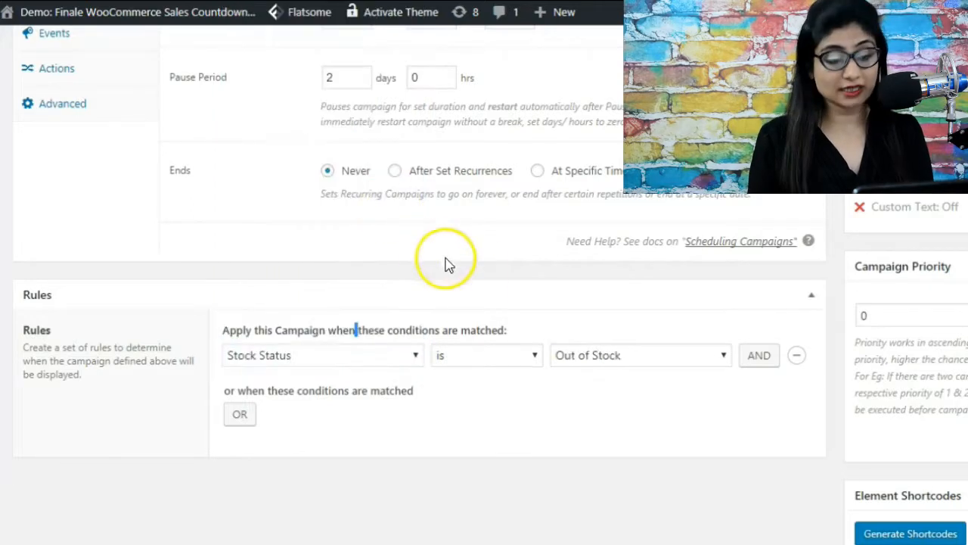
{"action": "left_click", "coordinate": [625, 362]}
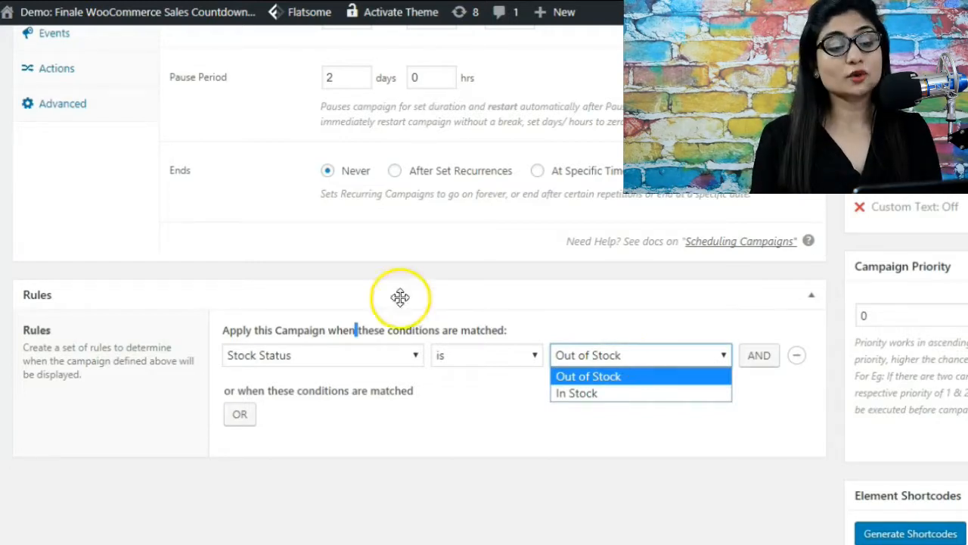
{"action": "left_click", "coordinate": [560, 392]}
{"action": "left_click", "coordinate": [519, 366]}
{"action": "left_click", "coordinate": [518, 366]}
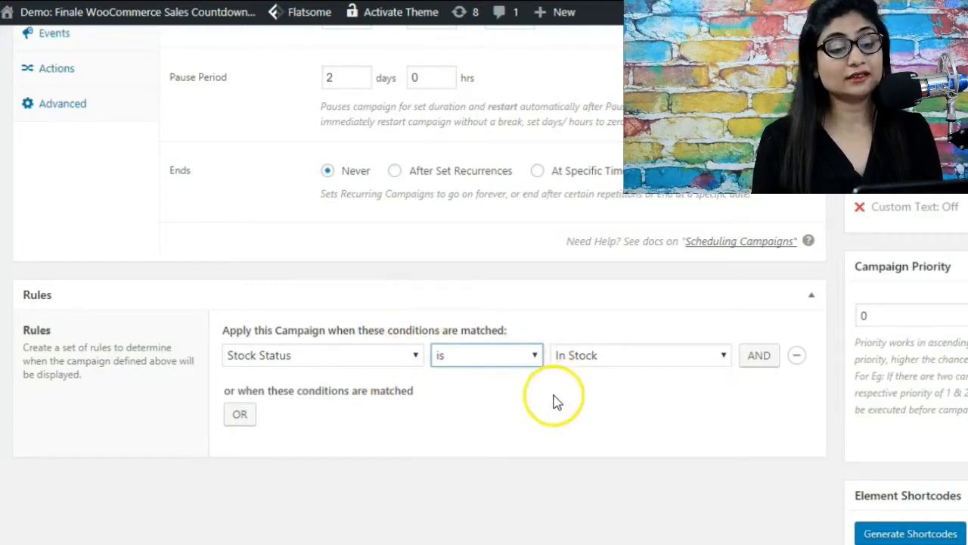
- Switch the Stock Status condition to "is not" Out of Stock
{"action": "left_click", "coordinate": [519, 356]}
{"action": "left_click", "coordinate": [512, 407]}
{"action": "left_click", "coordinate": [596, 362]}
{"action": "left_click", "coordinate": [594, 376]}
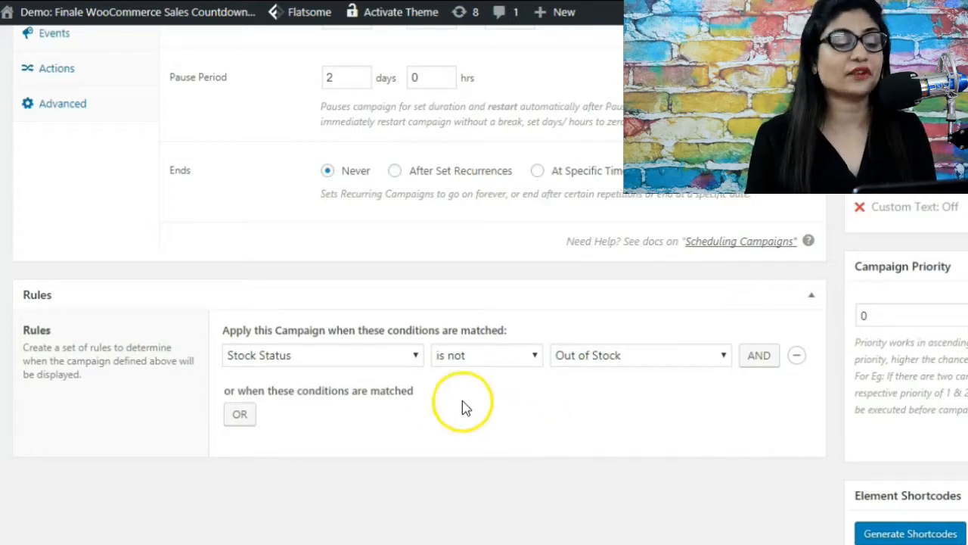
- Change the campaign rule to Stock Quantity "is less than" 10
{"action": "left_click", "coordinate": [376, 359]}
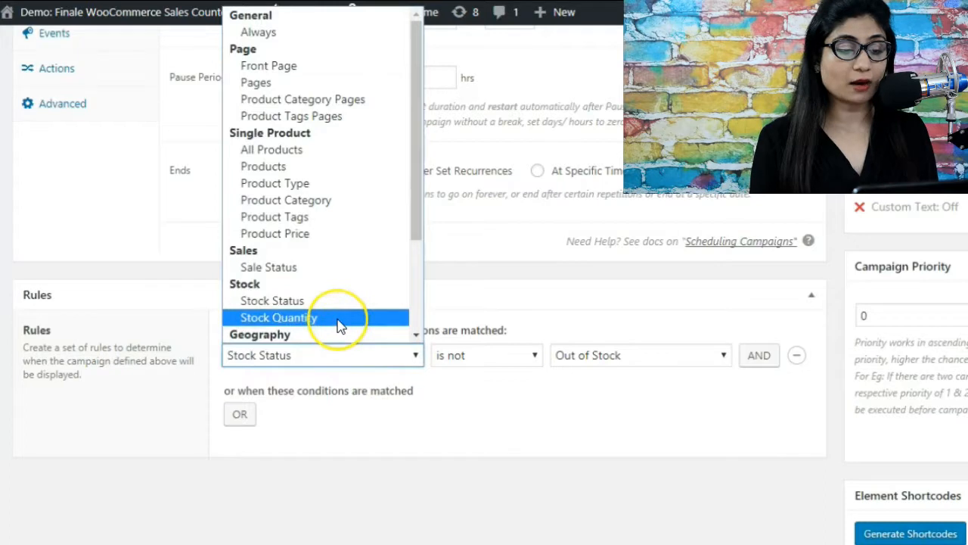
{"action": "left_click", "coordinate": [337, 317]}
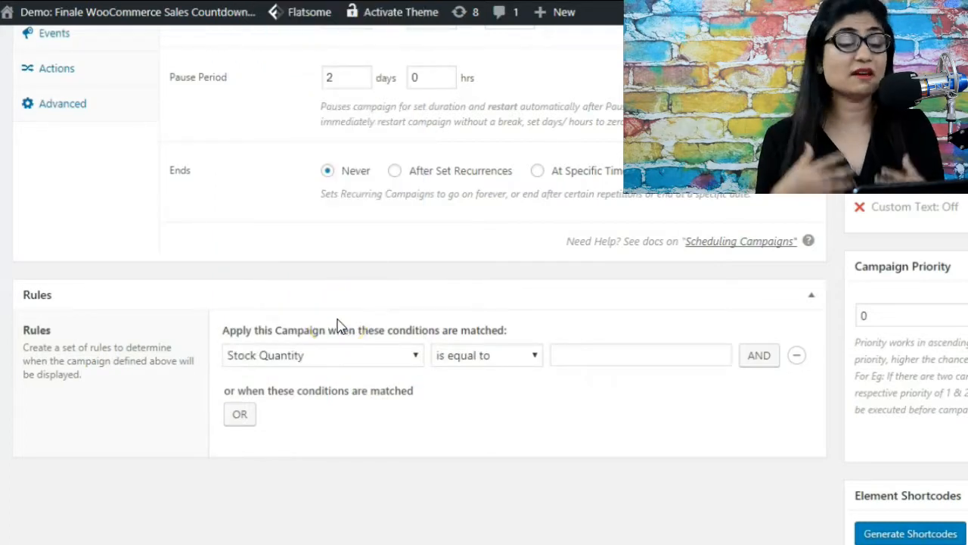
{"action": "left_click", "coordinate": [526, 355]}
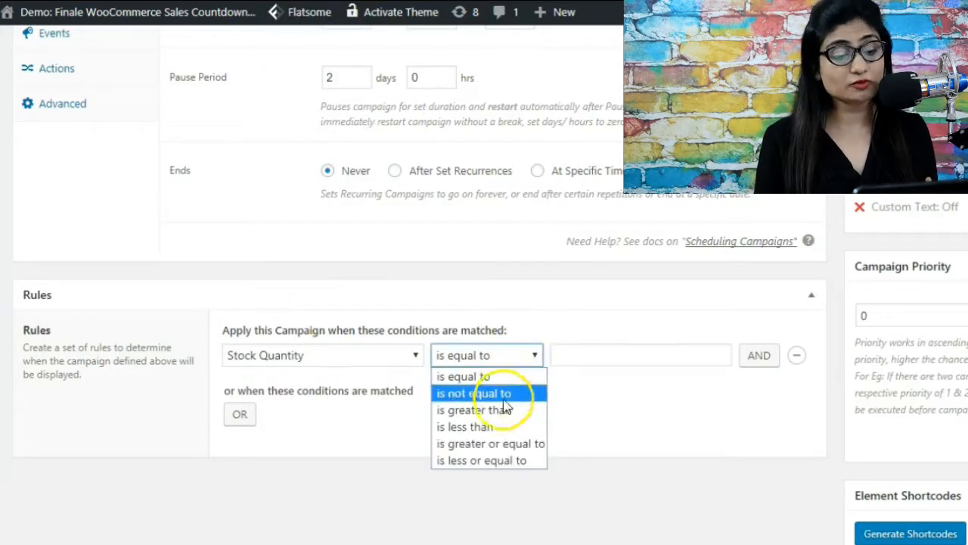
{"action": "left_click", "coordinate": [522, 427]}
{"action": "left_click", "coordinate": [575, 357]}
{"action": "type", "text": "10"}
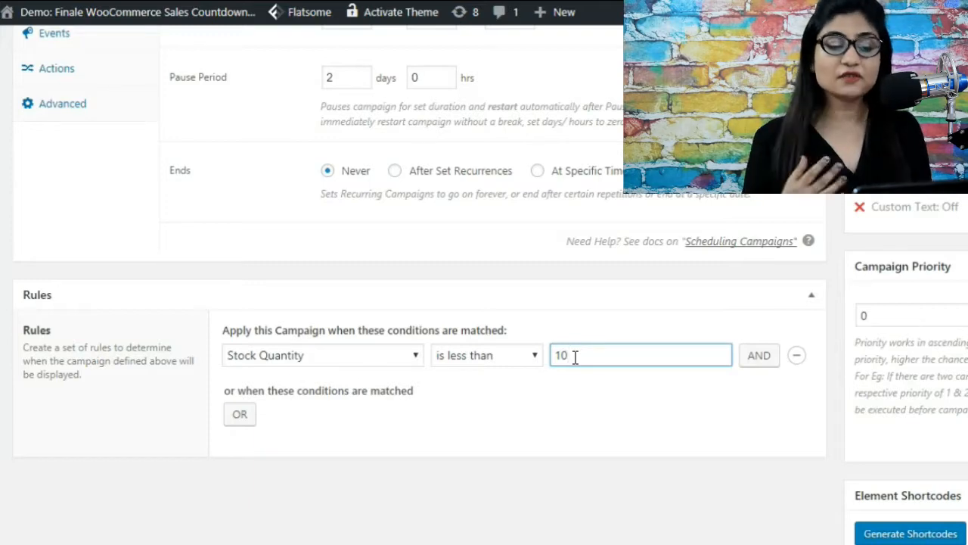
- Change the campaign rule to Country "is" United States (US)
{"action": "left_click", "coordinate": [357, 351]}
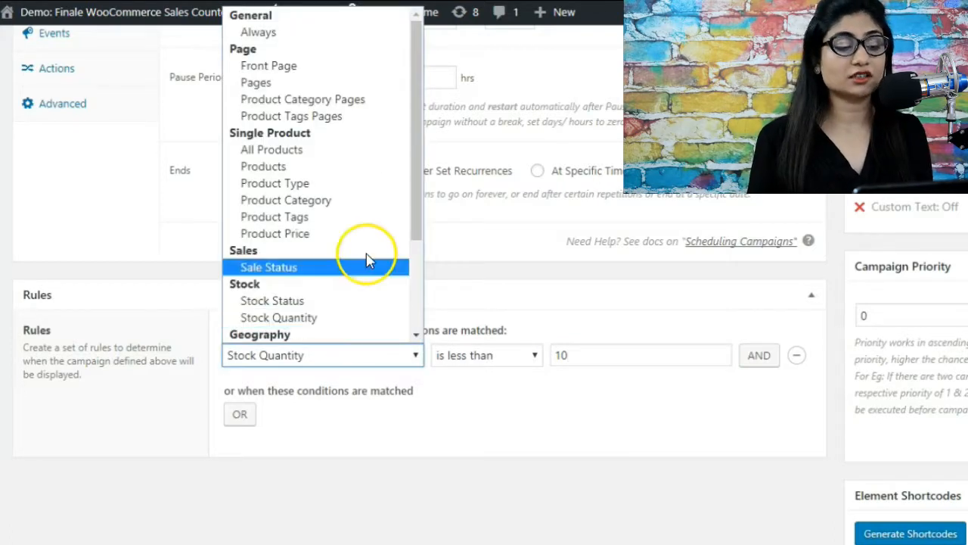
{"action": "scroll", "coordinate": [363, 259], "scroll_direction": "down", "scroll_amount": 3}
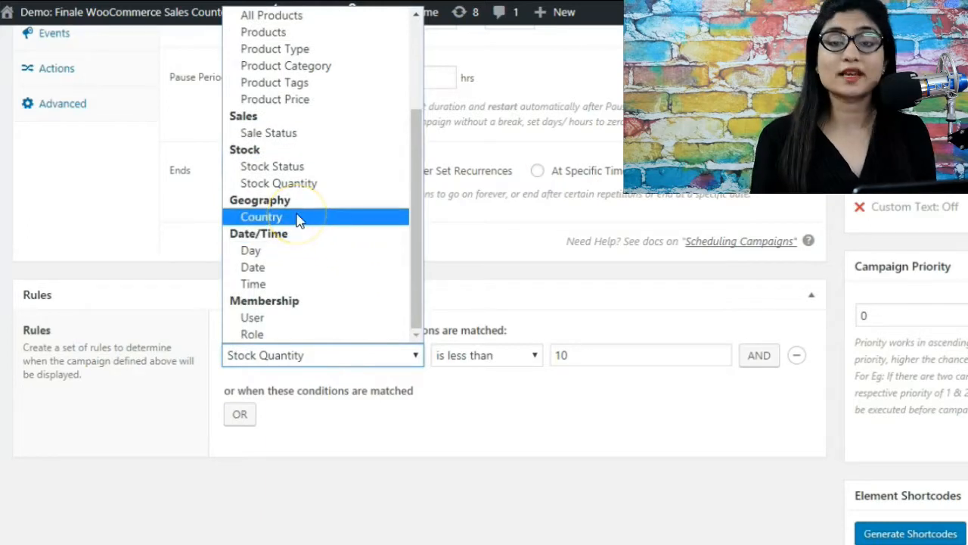
{"action": "left_click", "coordinate": [298, 218]}
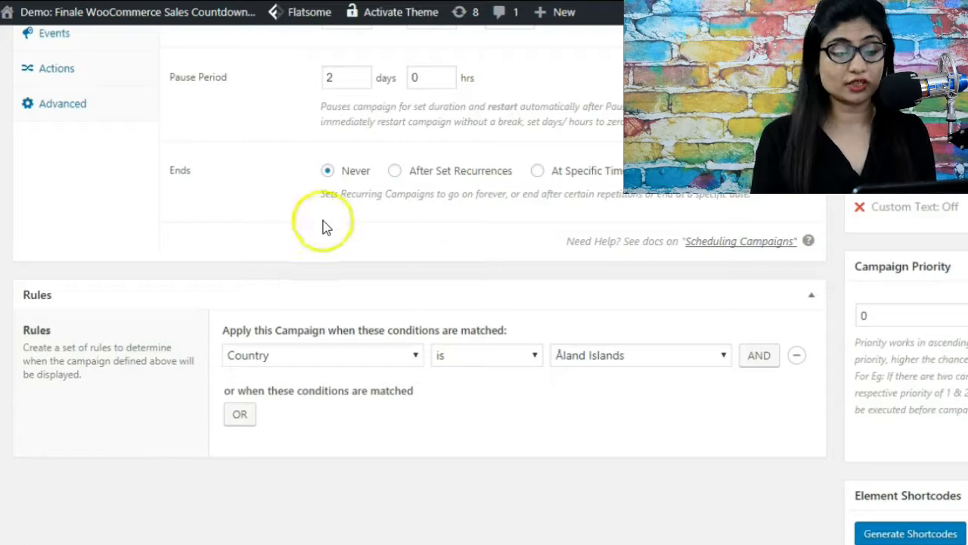
{"action": "left_click", "coordinate": [593, 357]}
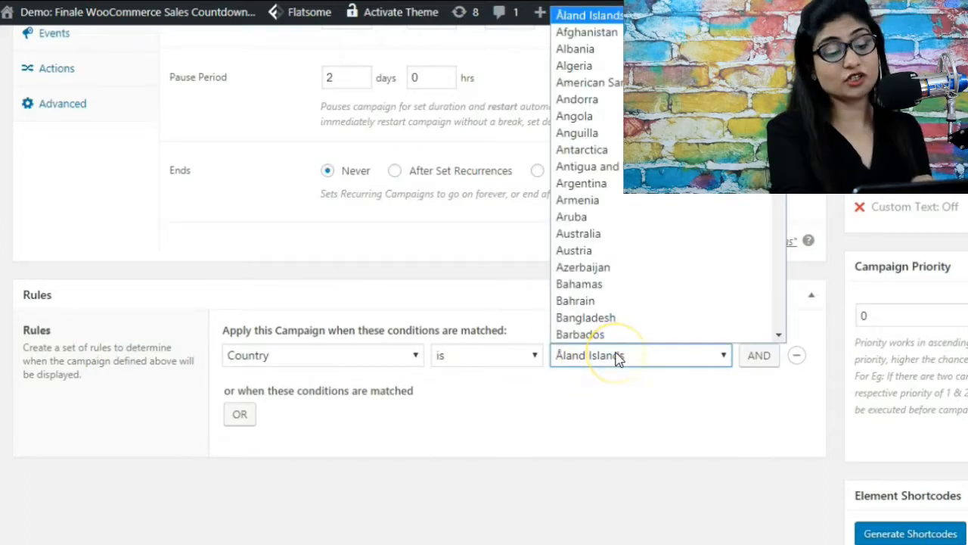
{"action": "type", "text": "un"}
{"action": "scroll", "coordinate": [610, 321], "scroll_direction": "down", "scroll_amount": 3}
{"action": "scroll", "coordinate": [610, 320], "scroll_direction": "down", "scroll_amount": 1}
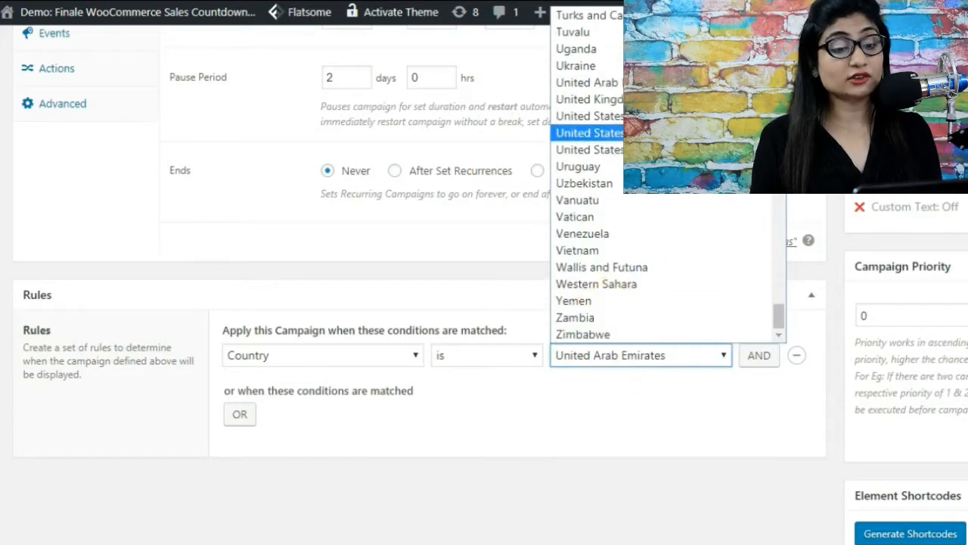
{"action": "left_click", "coordinate": [605, 132]}
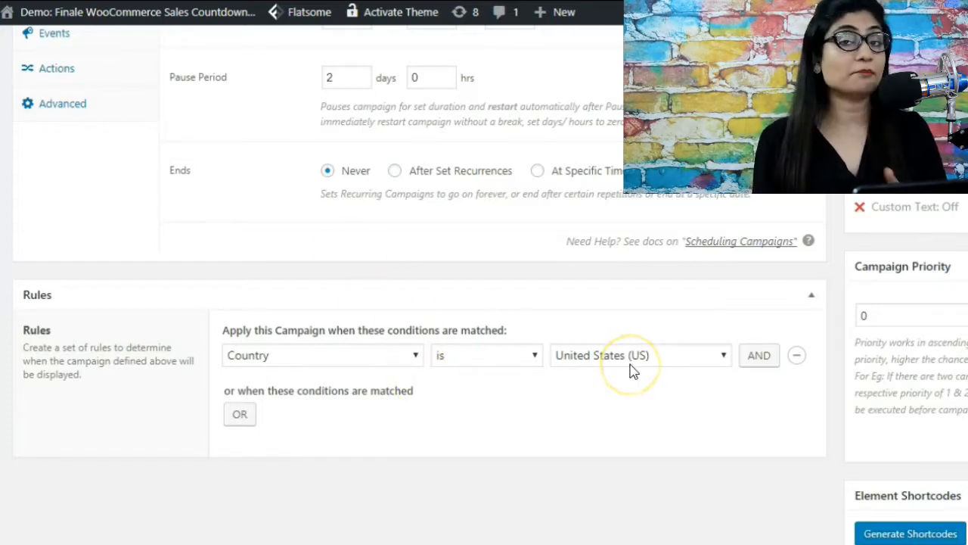
{"action": "left_click", "coordinate": [345, 361]}
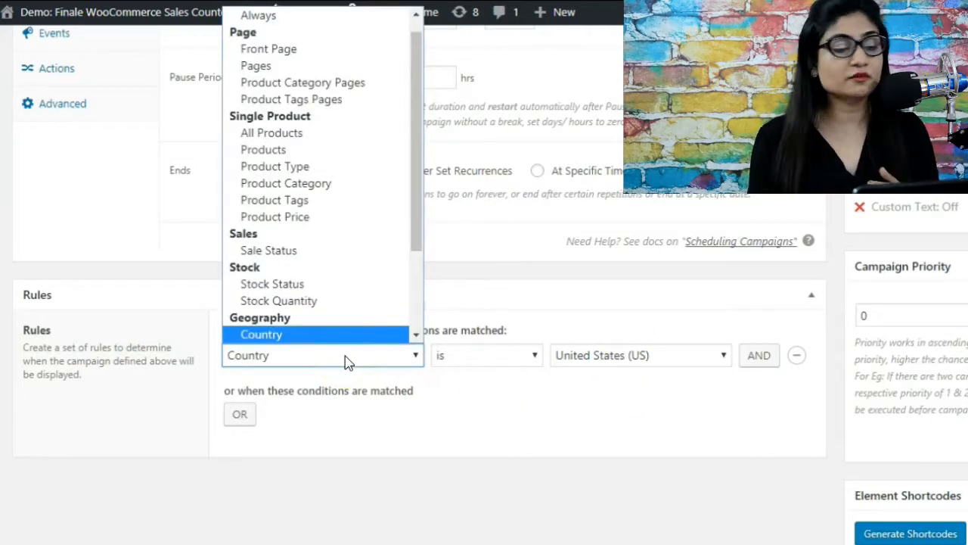
{"action": "scroll", "coordinate": [374, 264], "scroll_direction": "down", "scroll_amount": 3}
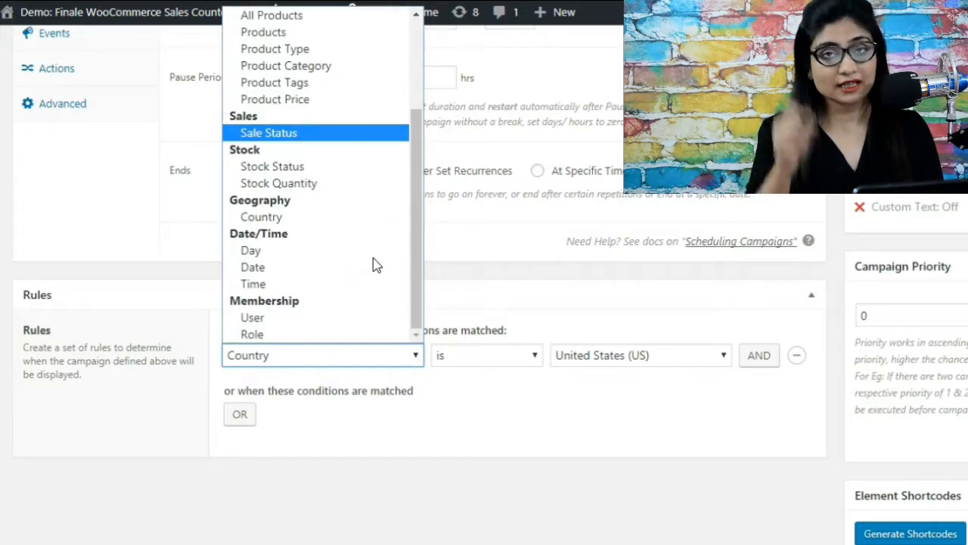
{"action": "left_click", "coordinate": [297, 217]}
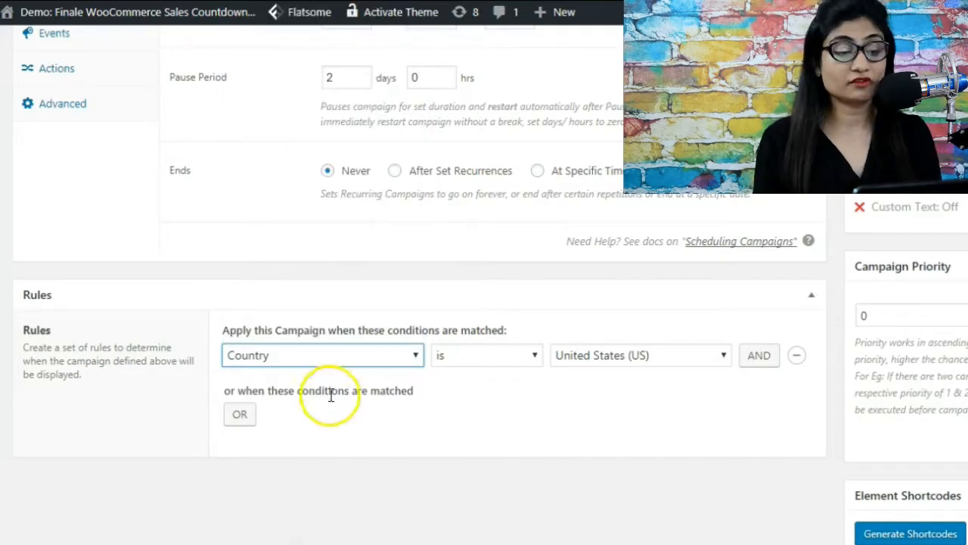
- Change the campaign rule to Day "is" Sunday
{"action": "left_click", "coordinate": [338, 364]}
{"action": "scroll", "coordinate": [266, 249], "scroll_direction": "down", "scroll_amount": 3}
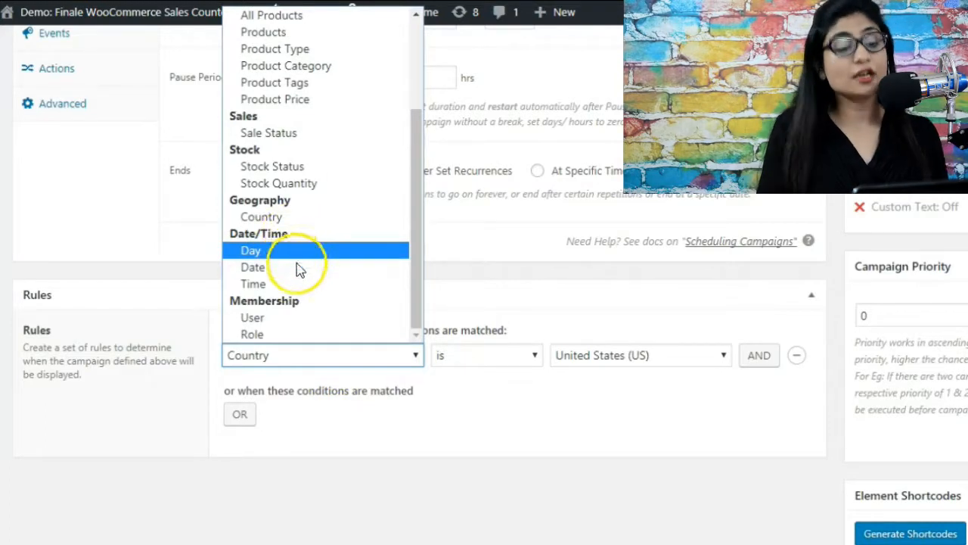
{"action": "left_click", "coordinate": [268, 251]}
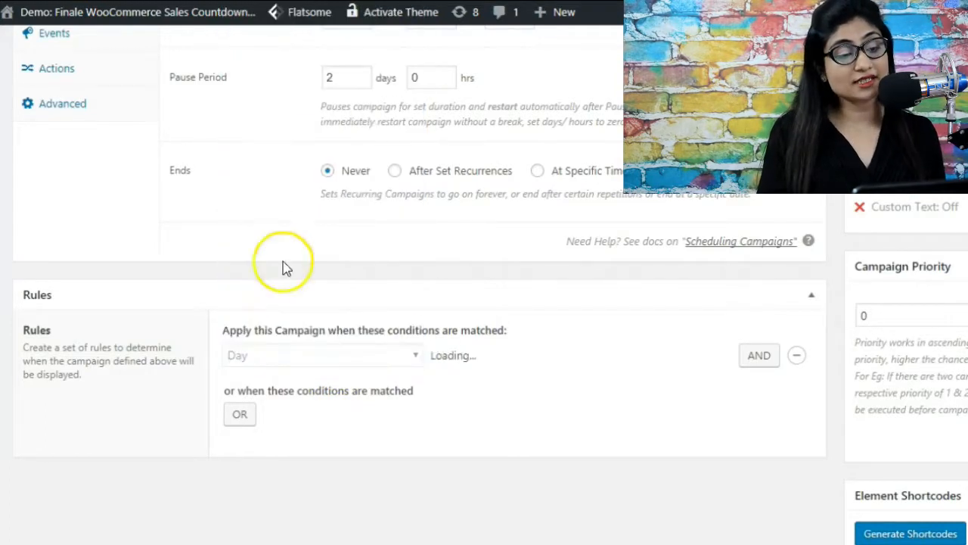
{"action": "left_click", "coordinate": [456, 362]}
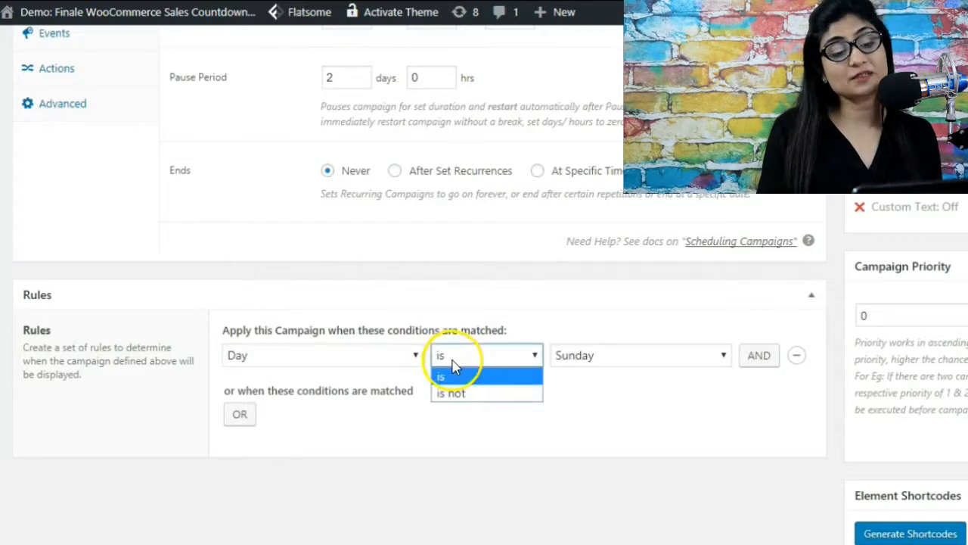
{"action": "left_click", "coordinate": [612, 362]}
{"action": "left_click", "coordinate": [611, 364]}
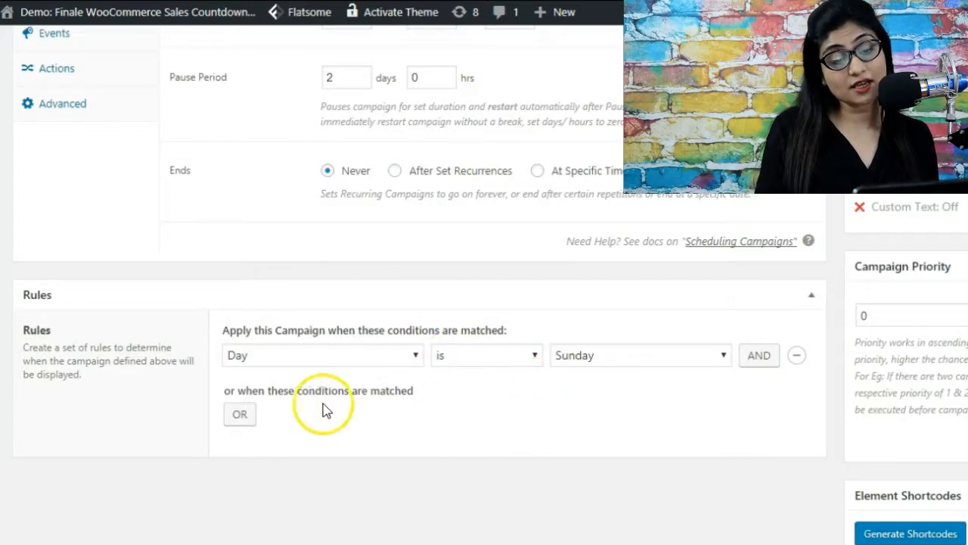
- Add an alternative OR condition to the campaign rules and set it to Day "is" Saturday
{"action": "left_click", "coordinate": [247, 419]}
{"action": "left_click", "coordinate": [266, 407]}
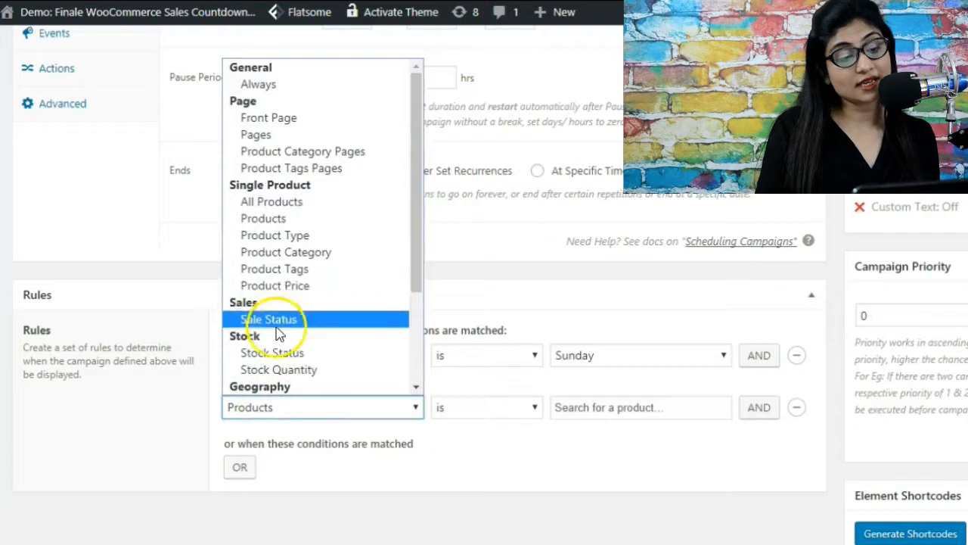
{"action": "scroll", "coordinate": [277, 341], "scroll_direction": "down", "scroll_amount": 3}
{"action": "left_click", "coordinate": [255, 303]}
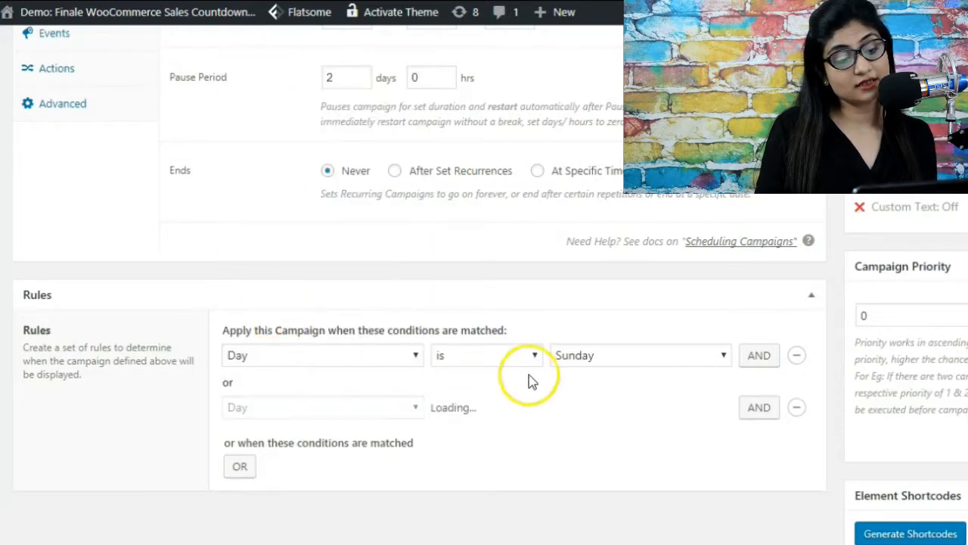
{"action": "left_click", "coordinate": [590, 407]}
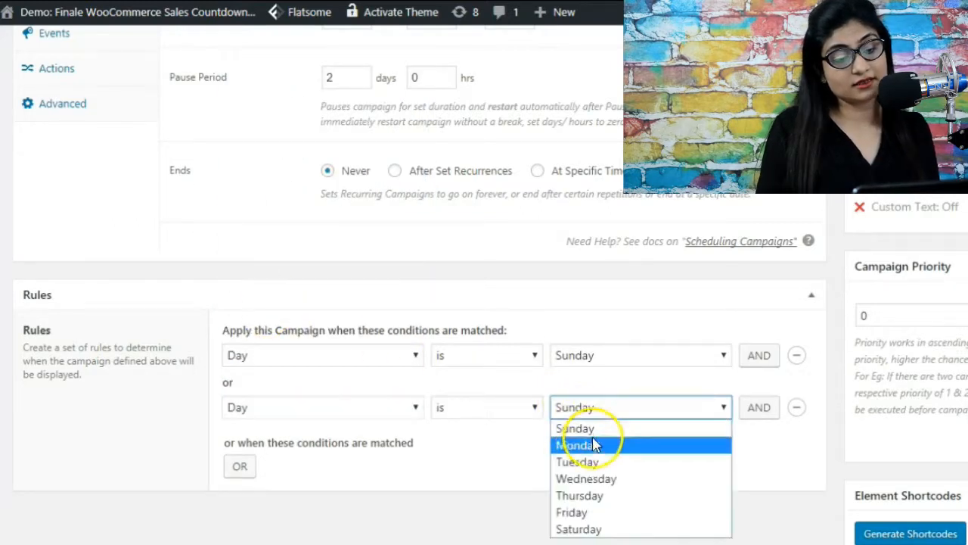
{"action": "left_click", "coordinate": [594, 530]}
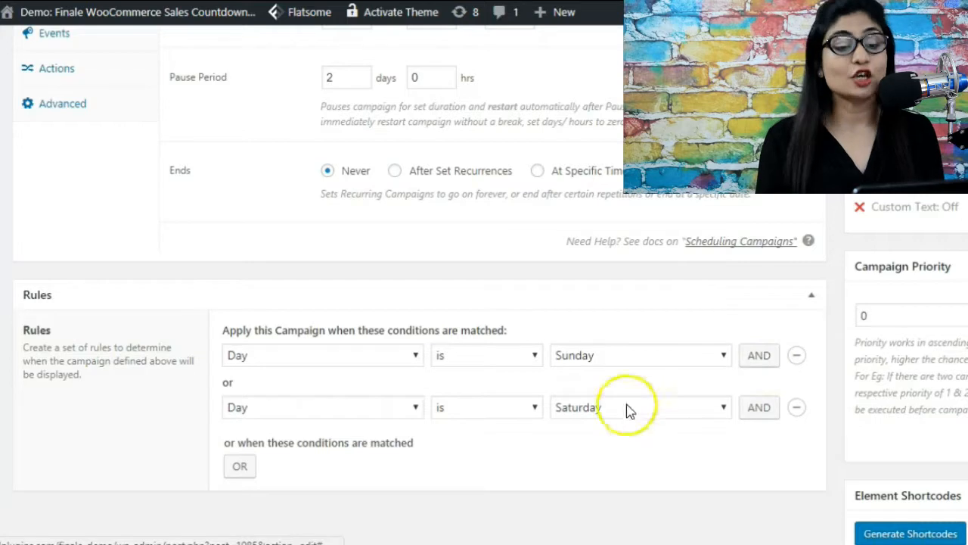
- Add an AND condition to the Saturday rule, set to Product Category "is" Alarm Clocks
{"action": "left_click", "coordinate": [763, 413]}
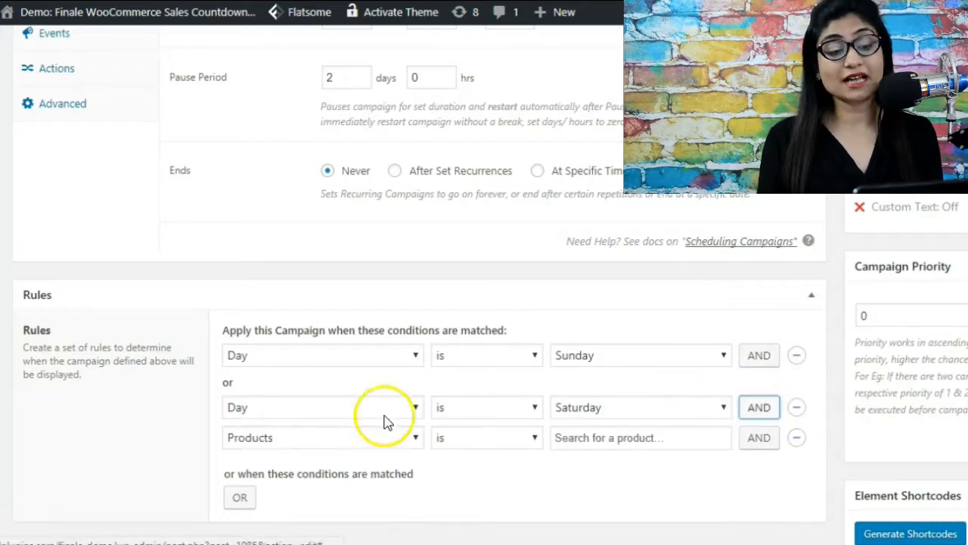
{"action": "left_click", "coordinate": [346, 439]}
{"action": "left_click", "coordinate": [303, 248]}
{"action": "key", "text": "Down"}
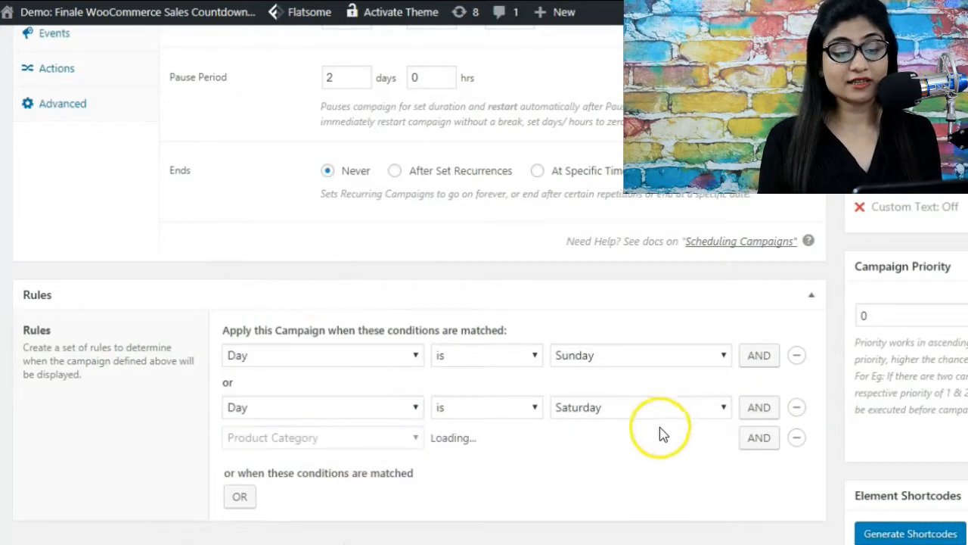
{"action": "left_click", "coordinate": [633, 438]}
{"action": "left_click", "coordinate": [623, 481]}
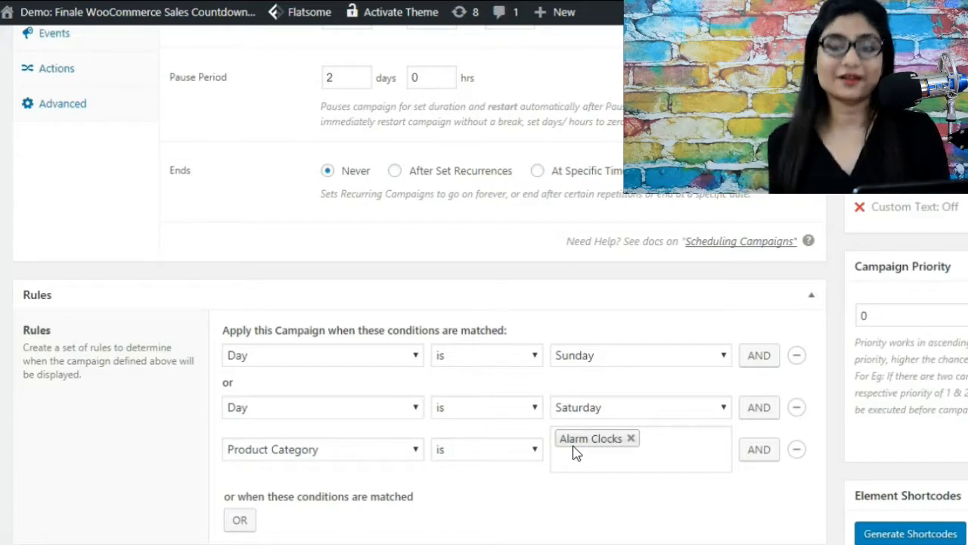
- Remove the Product Category and Saturday conditions, and change the remaining rule's condition type to User
{"action": "left_click", "coordinate": [796, 448]}
{"action": "left_click", "coordinate": [797, 407]}
{"action": "left_click", "coordinate": [412, 355]}
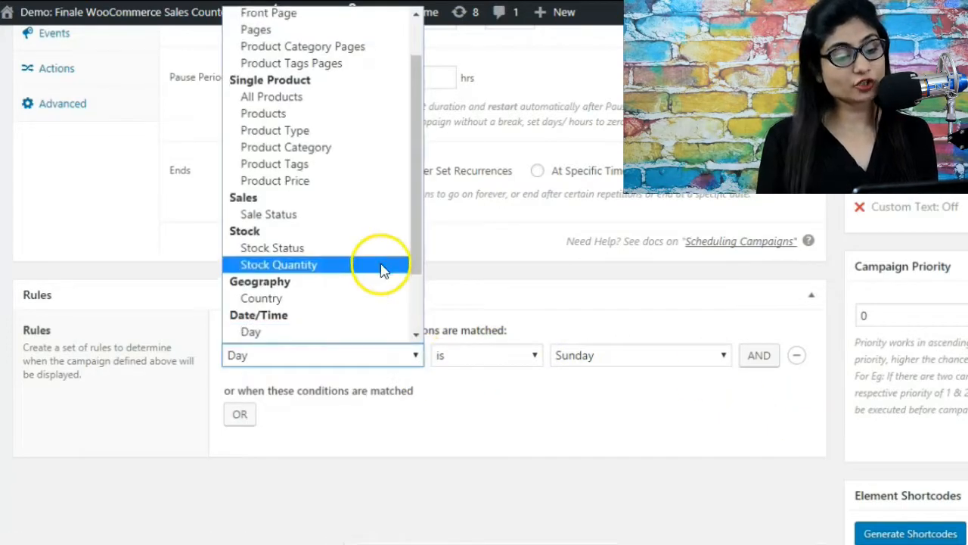
{"action": "scroll", "coordinate": [382, 271], "scroll_direction": "down", "scroll_amount": 2}
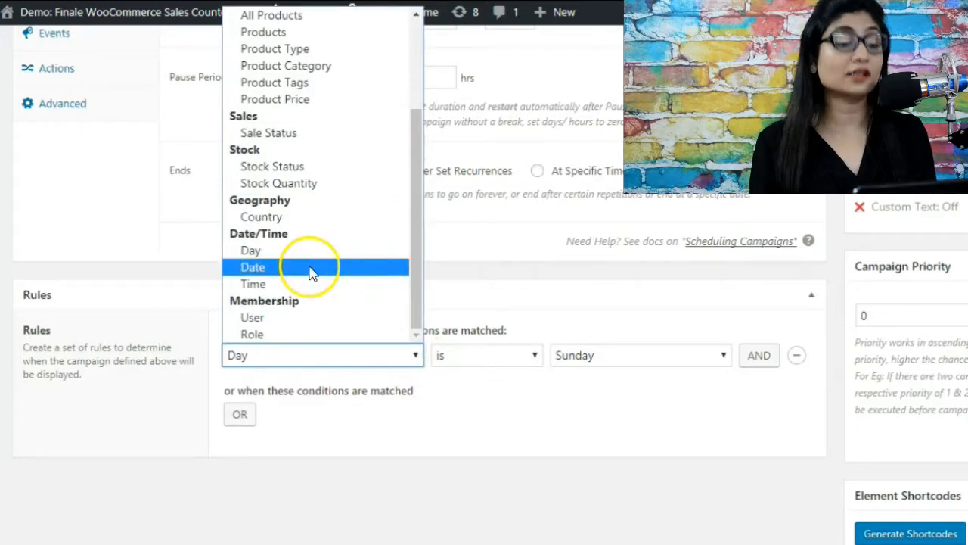
{"action": "left_click", "coordinate": [314, 327]}
- Select the last user offered as the value of the User "is" condition
{"action": "left_click", "coordinate": [371, 369]}
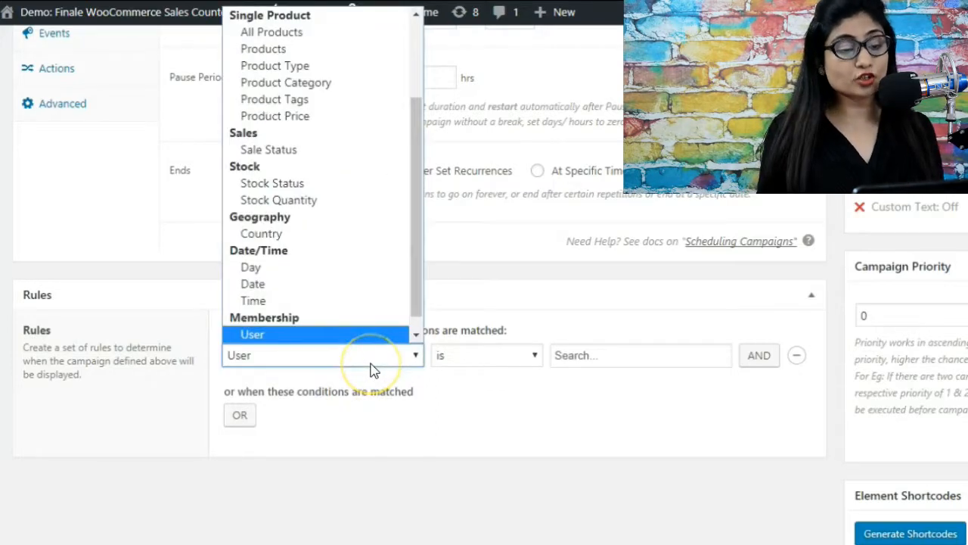
{"action": "left_click", "coordinate": [415, 335]}
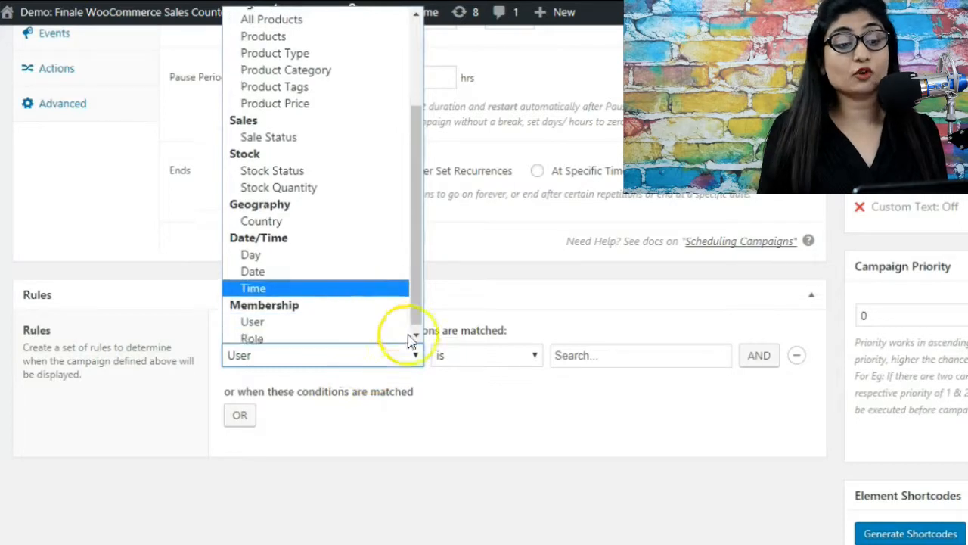
{"action": "left_click", "coordinate": [629, 359]}
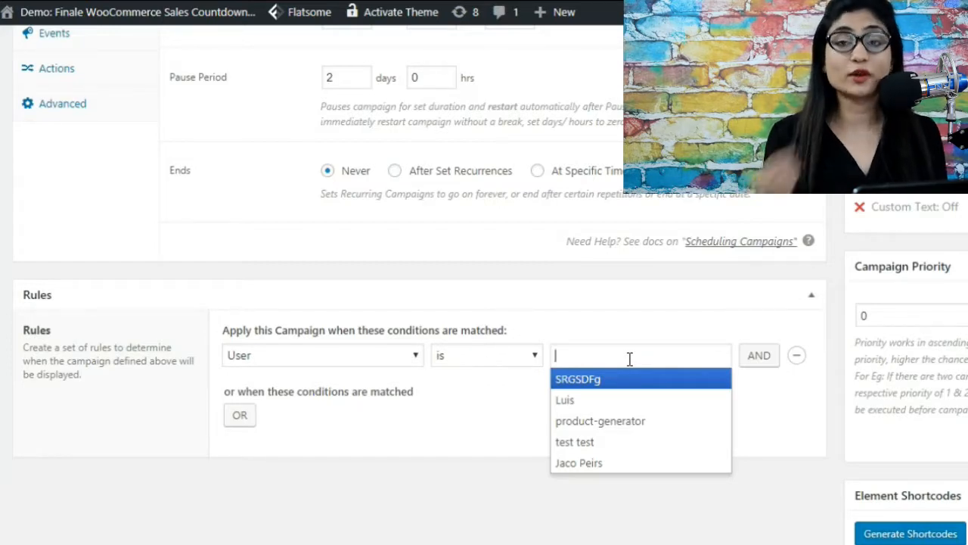
{"action": "left_click", "coordinate": [622, 462]}
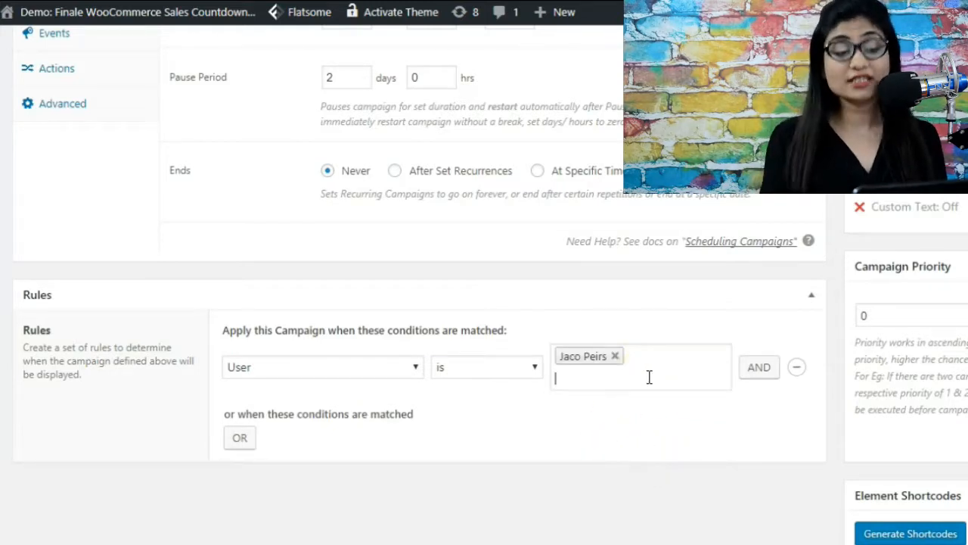
- Change the campaign rule's condition type to Role and view the selectable user roles
{"action": "left_click", "coordinate": [399, 369]}
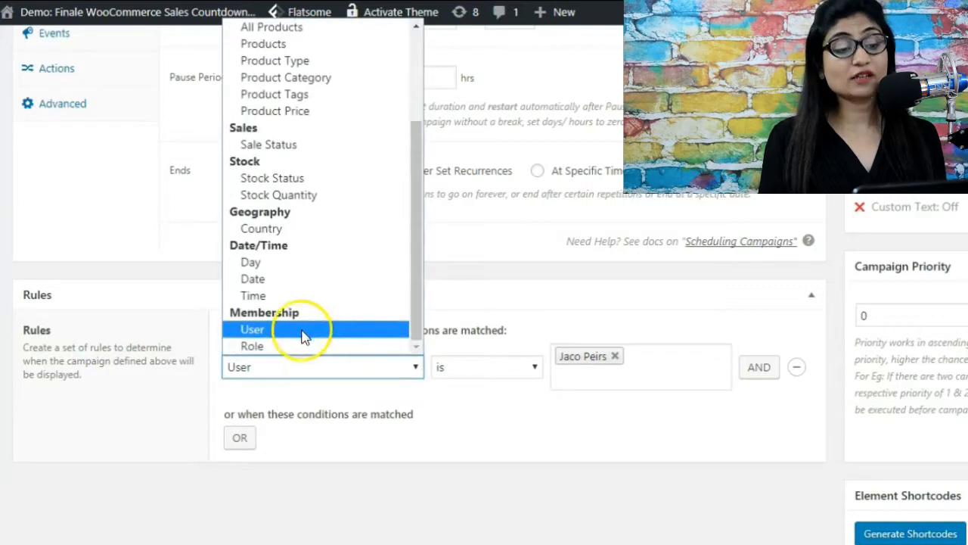
{"action": "left_click", "coordinate": [310, 345]}
{"action": "left_click", "coordinate": [581, 357]}
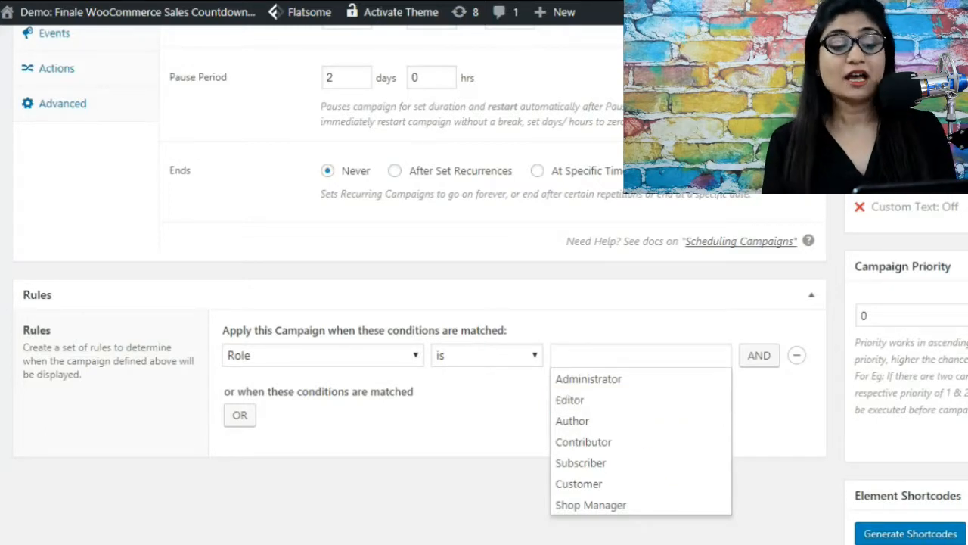
{"action": "left_click", "coordinate": [475, 483]}
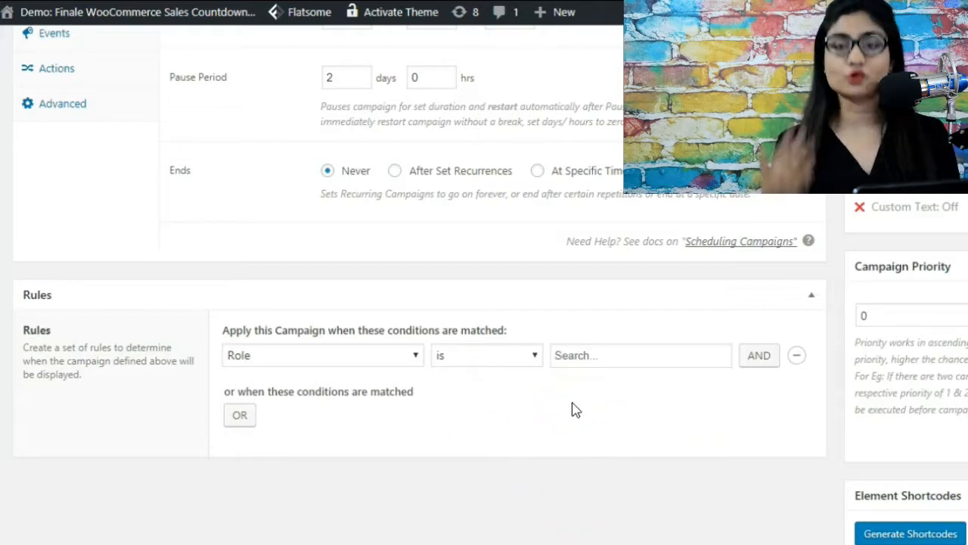
{"action": "left_click", "coordinate": [484, 350]}
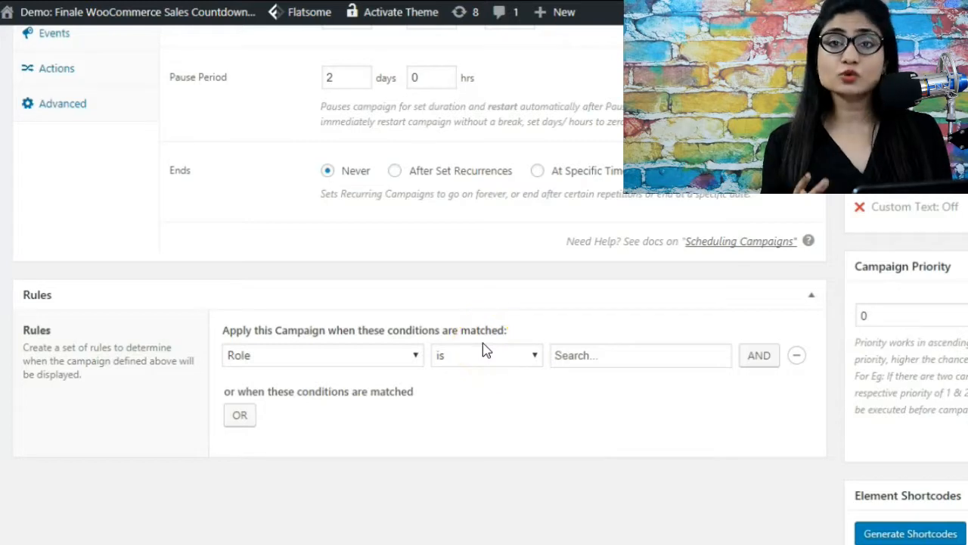
{"action": "left_click", "coordinate": [401, 352]}
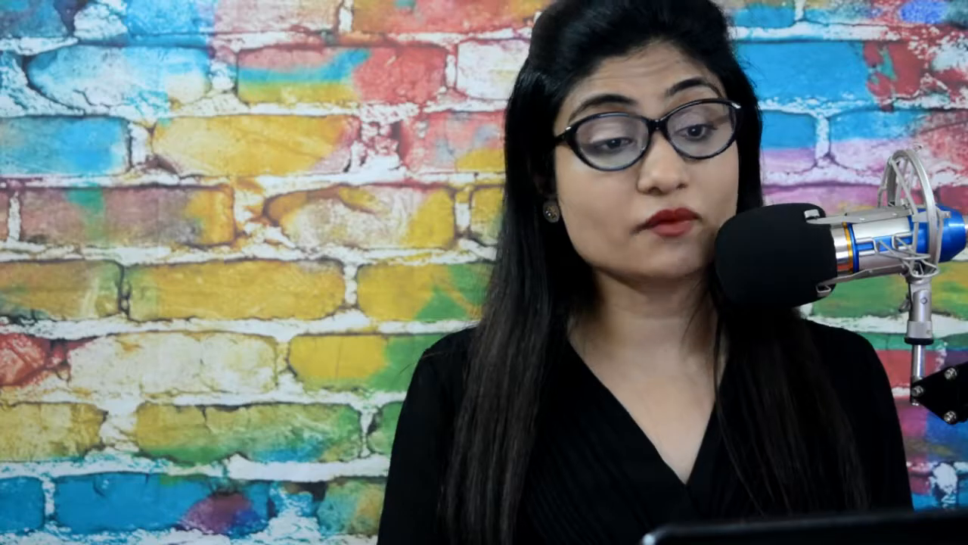